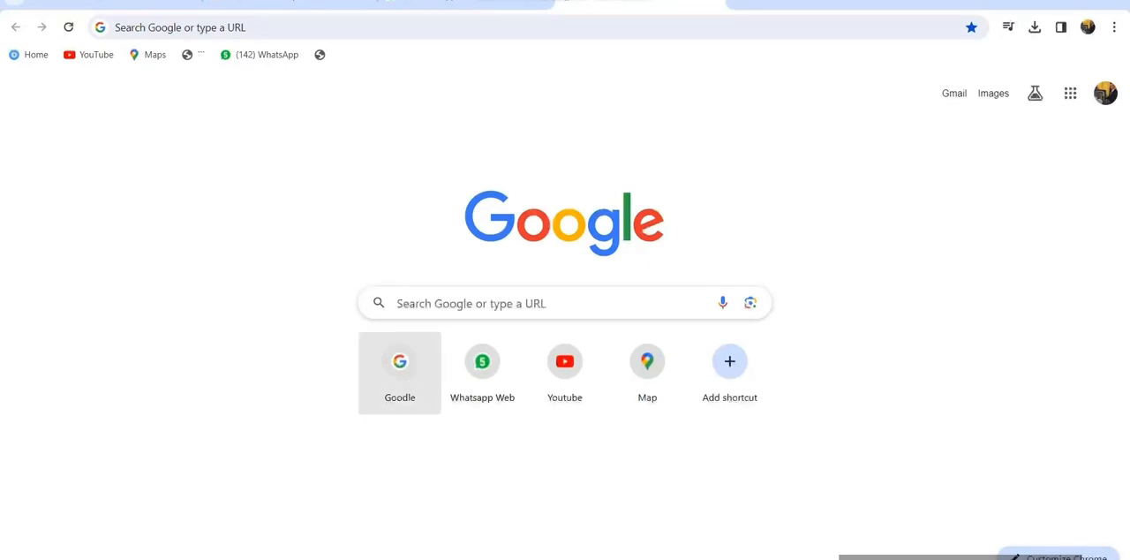
Search the web for "e-way bill", open the E-WayBill System site and go to its login page
click(229, 28)
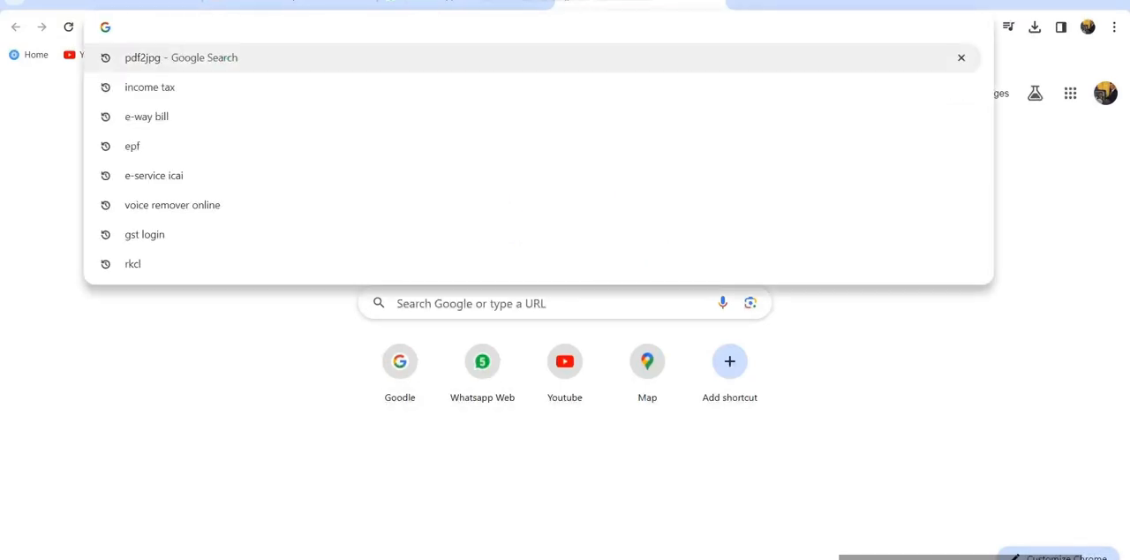
text(e-way bill)
key(Return)
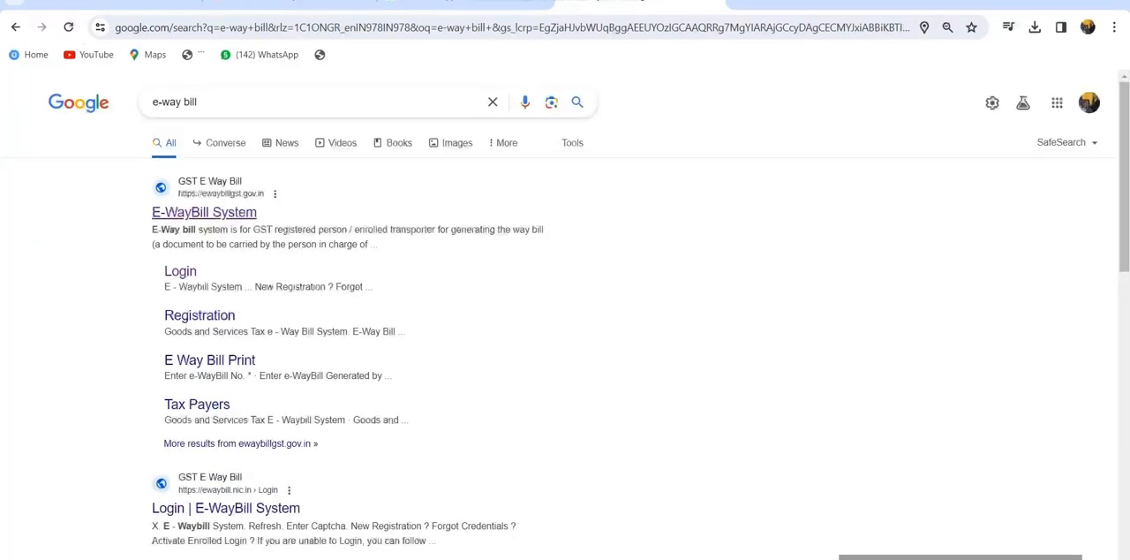
click(204, 212)
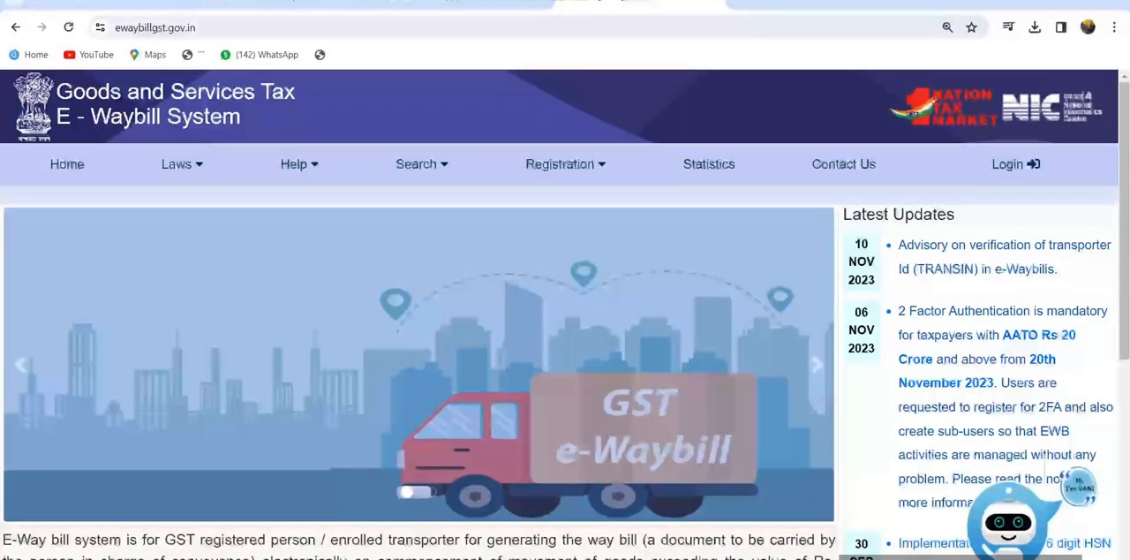
click(1010, 165)
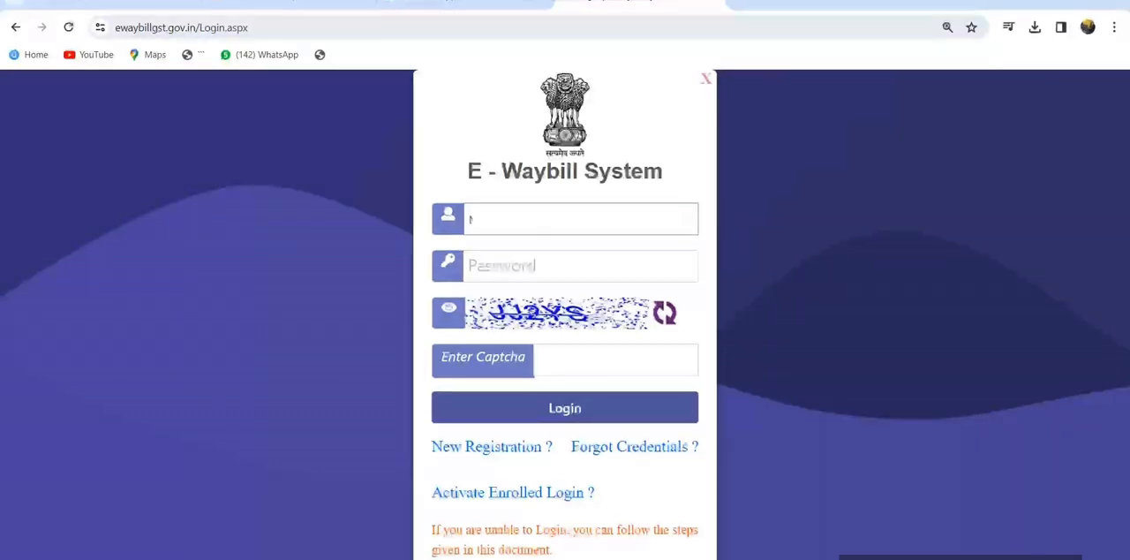
Enter the account password and the displayed captcha, then submit the login
key(Tab)
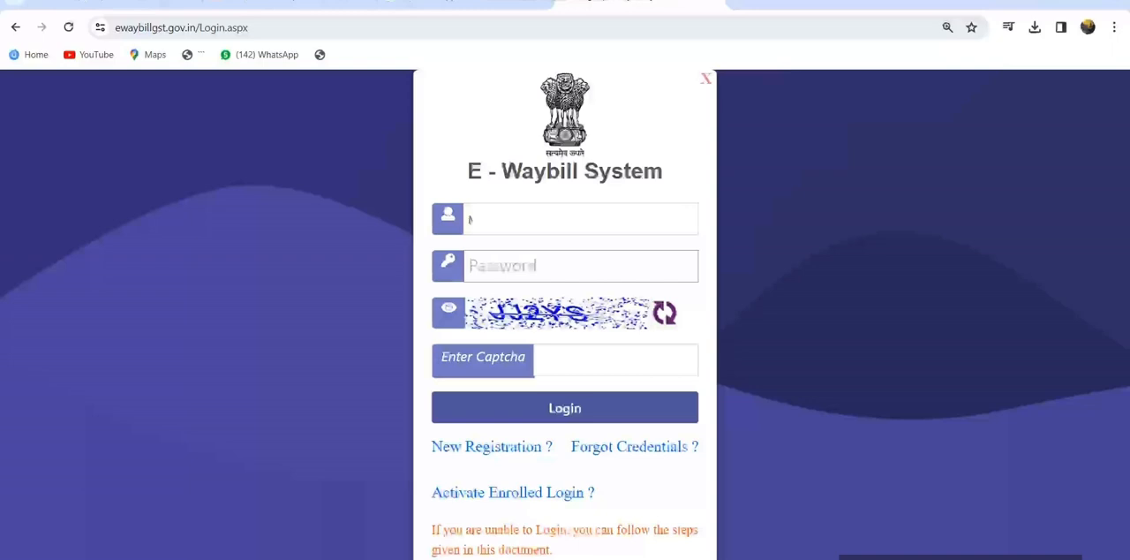
text(1)
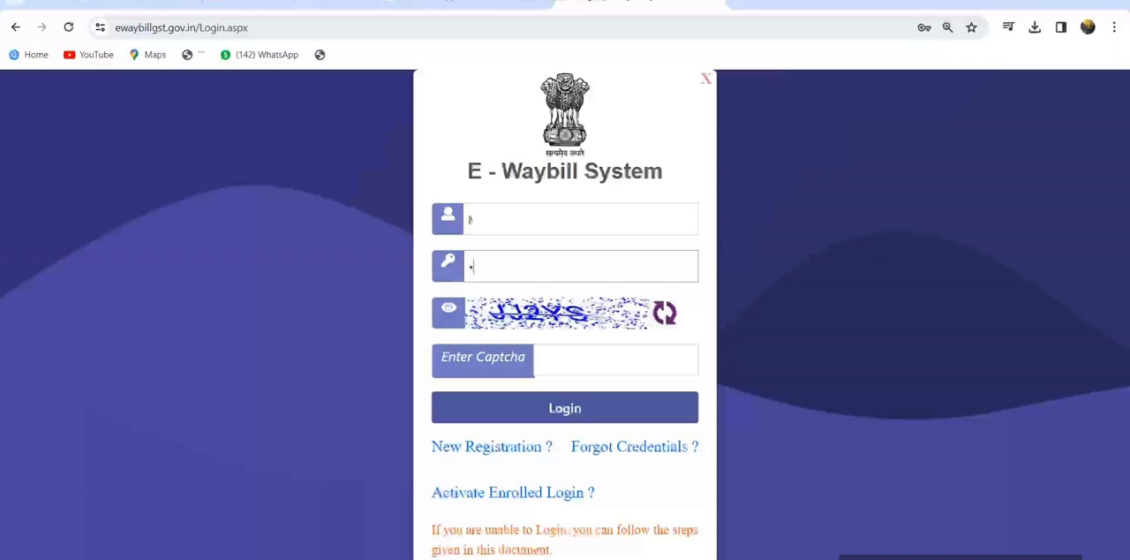
text(234567890)
key(Tab)
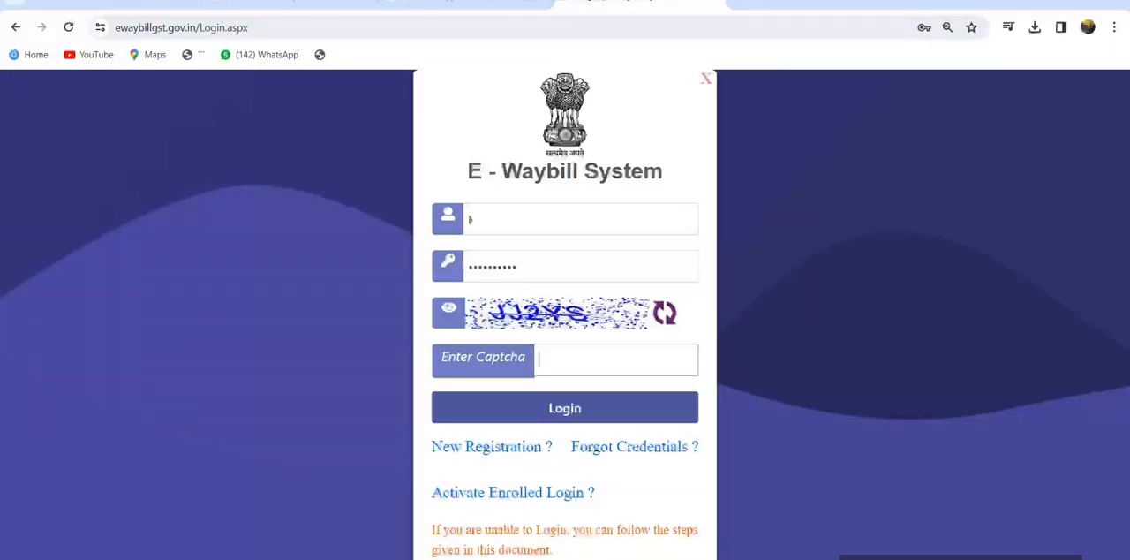
text(JJ2YS)
key(Return)
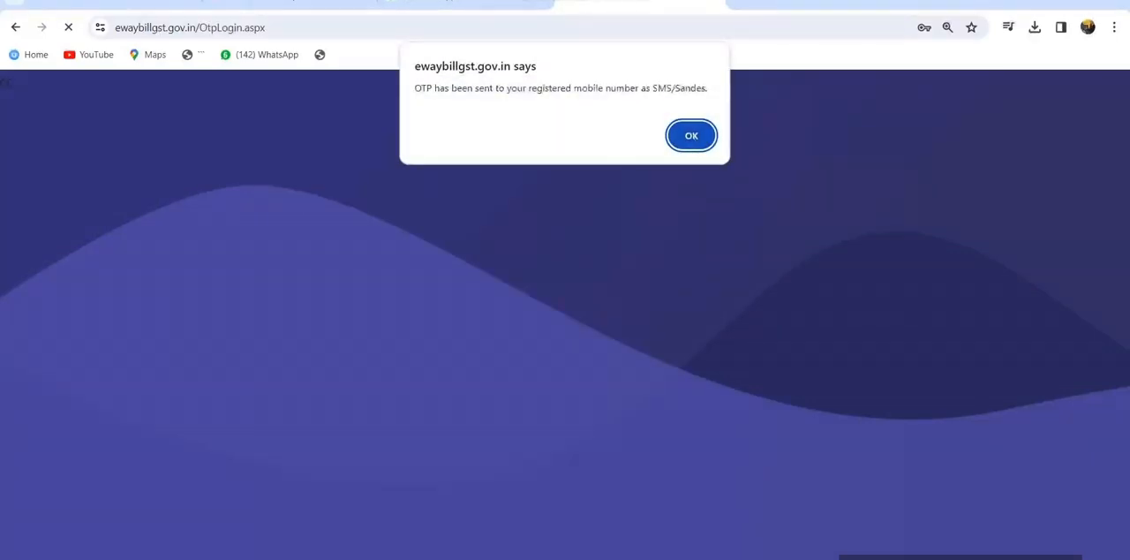
Dismiss the OTP notice, enter the received one-time password and submit it
key(Return)
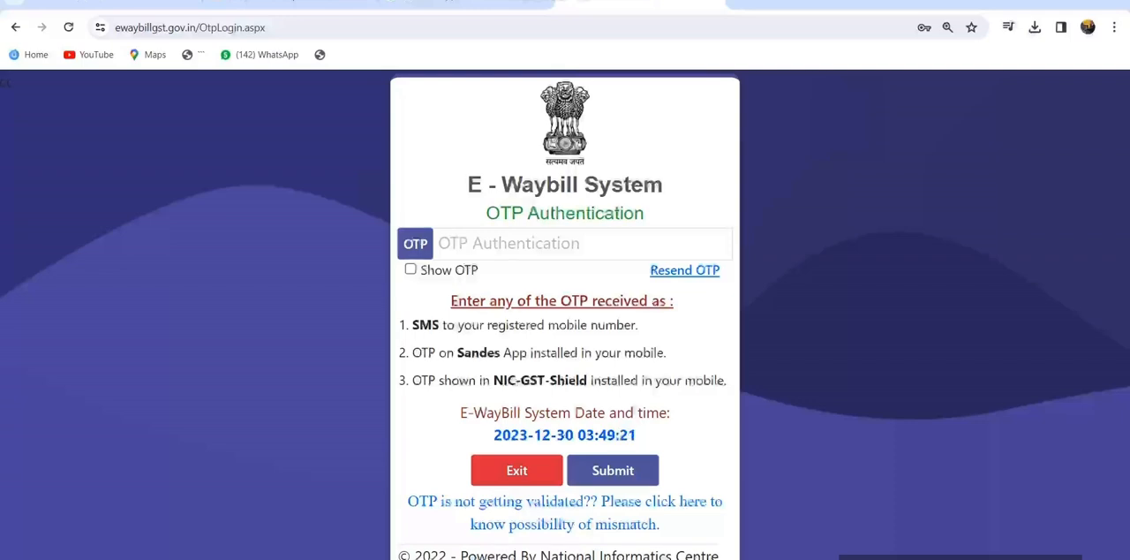
click(583, 244)
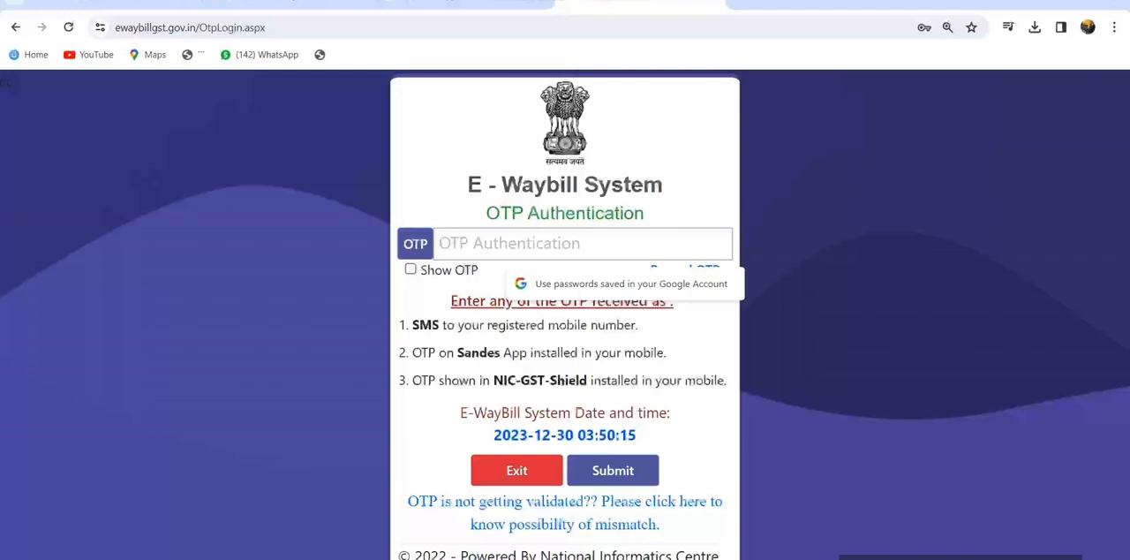
text(••••••)
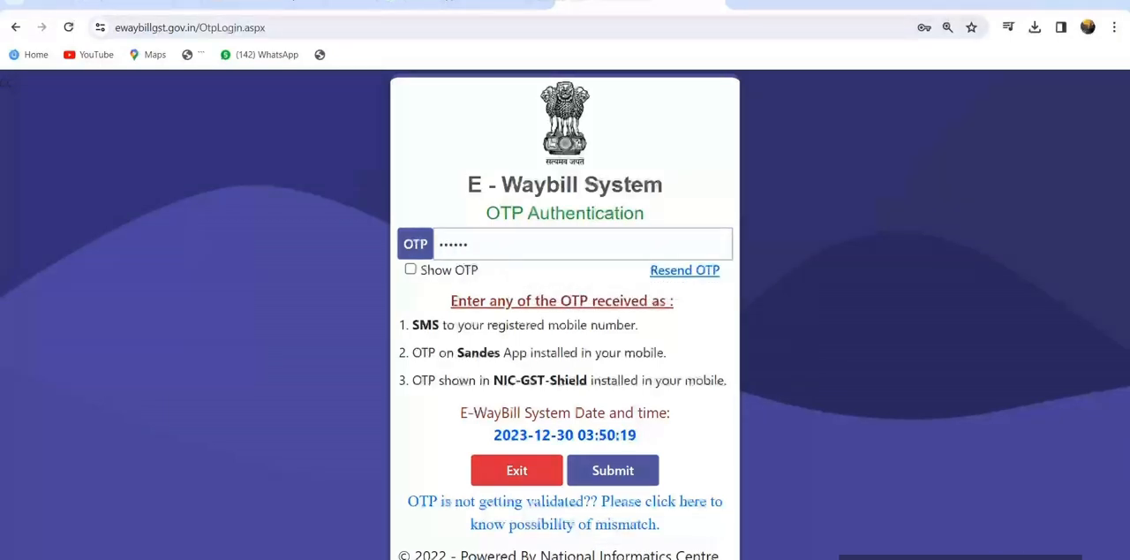
click(612, 471)
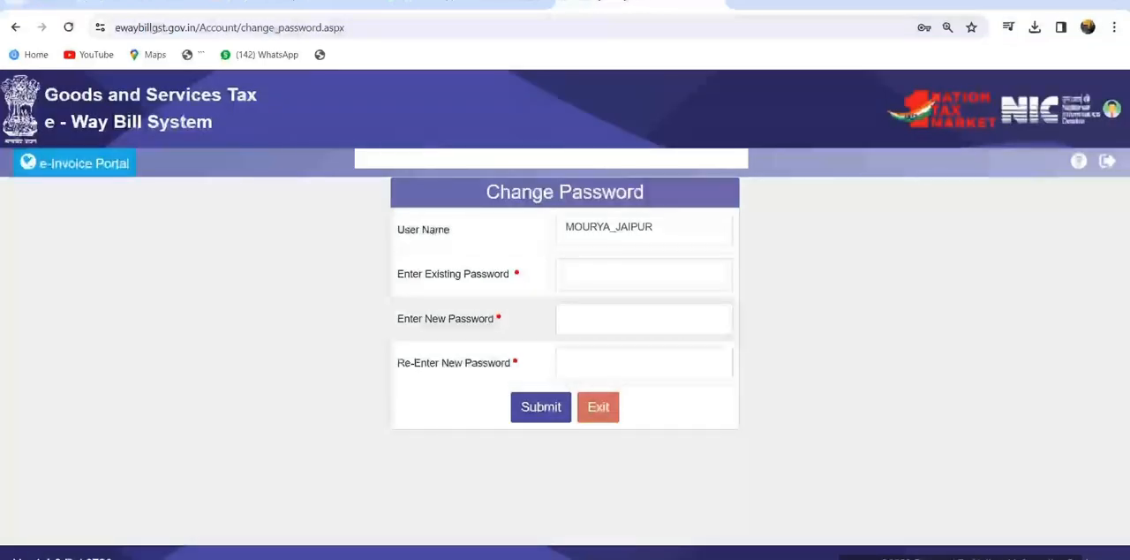
Exit the password change form without changing anything and open a new e-Waybill entry form
drag(486, 192, 645, 193)
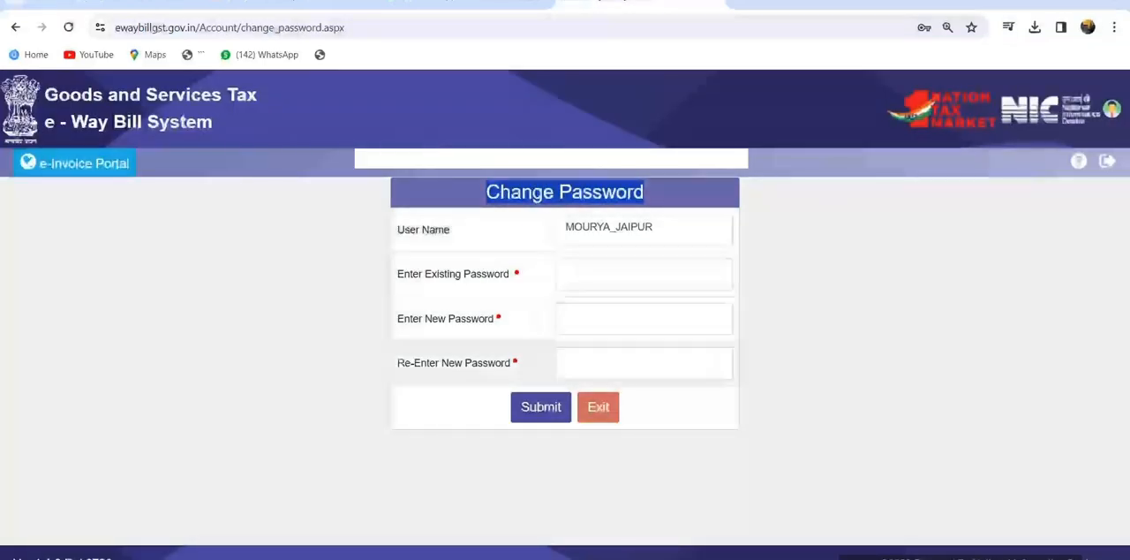
click(597, 406)
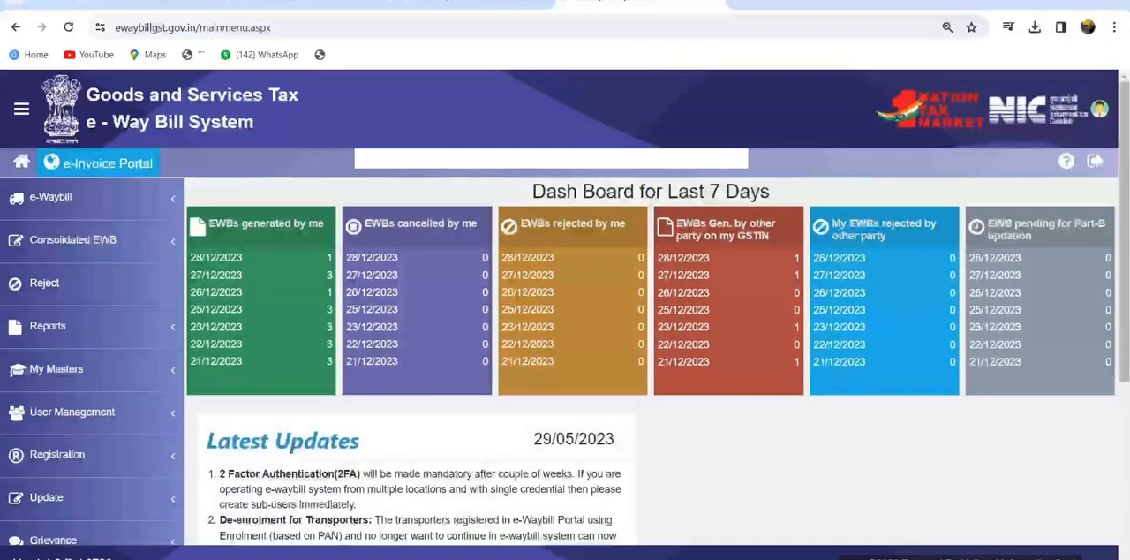
click(50, 196)
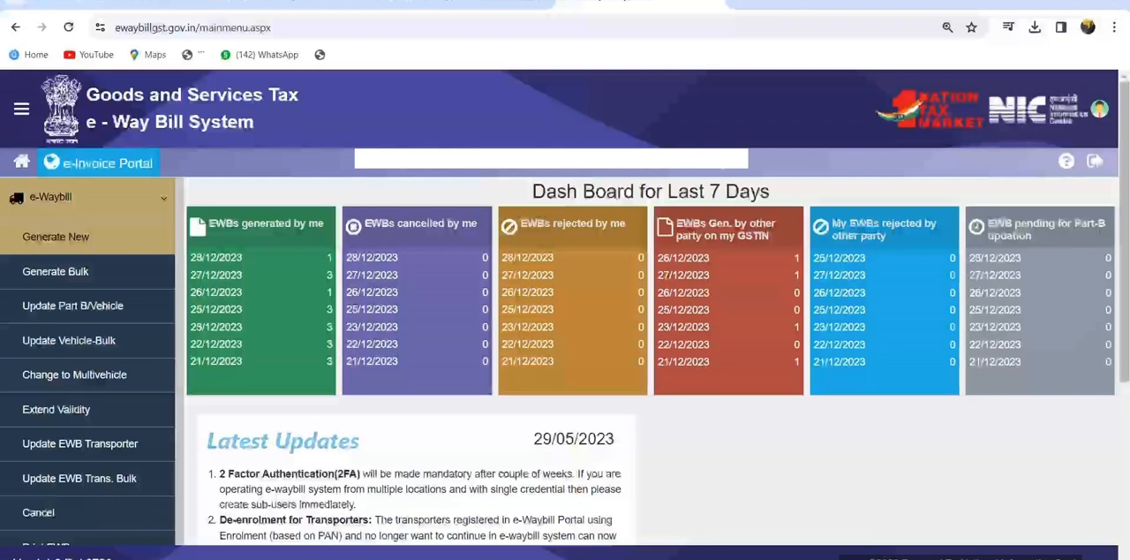
click(56, 237)
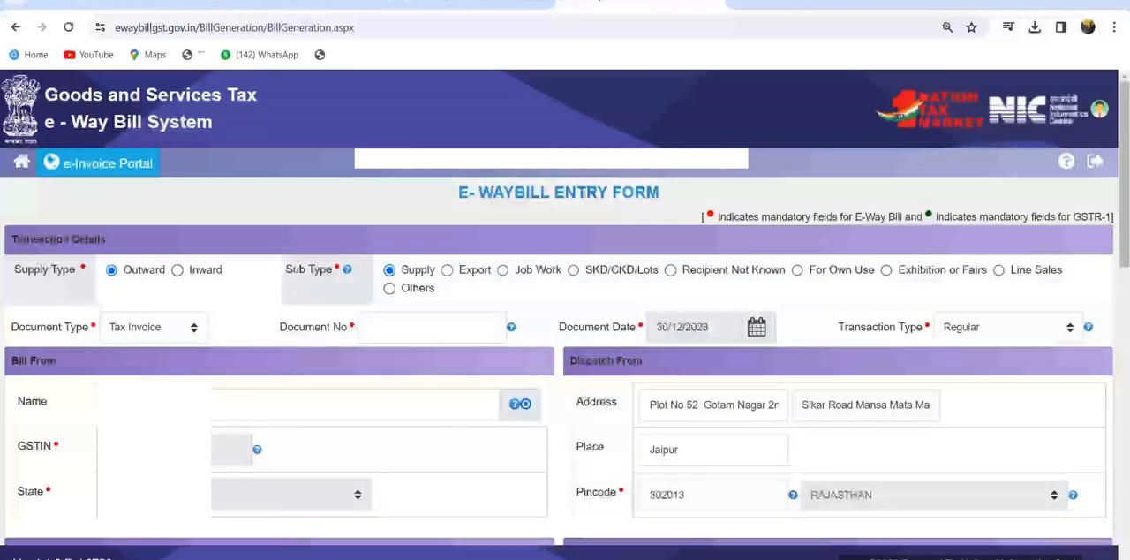
Enter document number IN-625 and set the document date to 26/12/2023 in the transaction details
drag(124, 269, 165, 269)
click(423, 327)
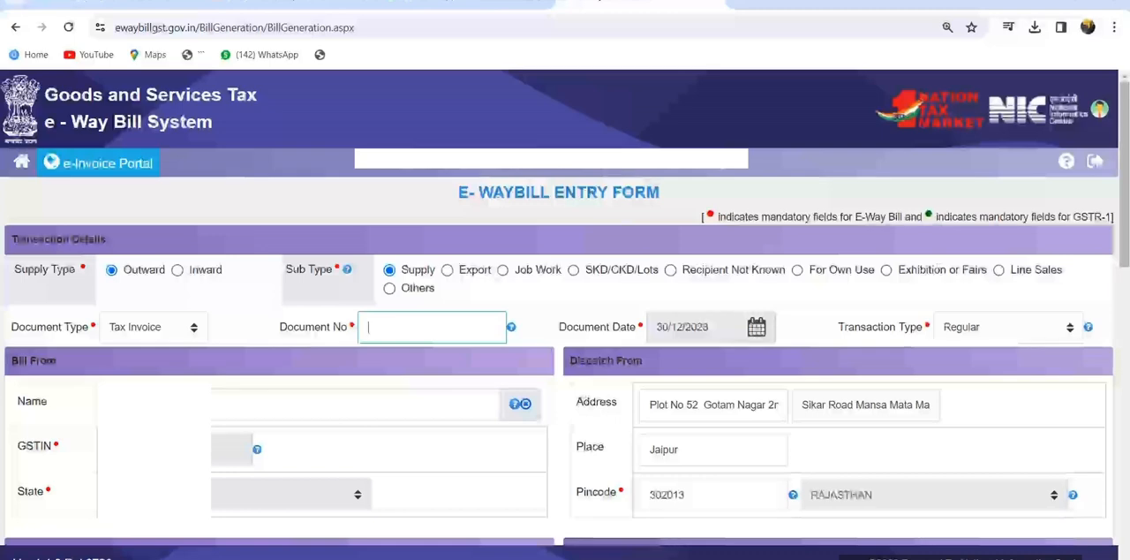
text(IN-)
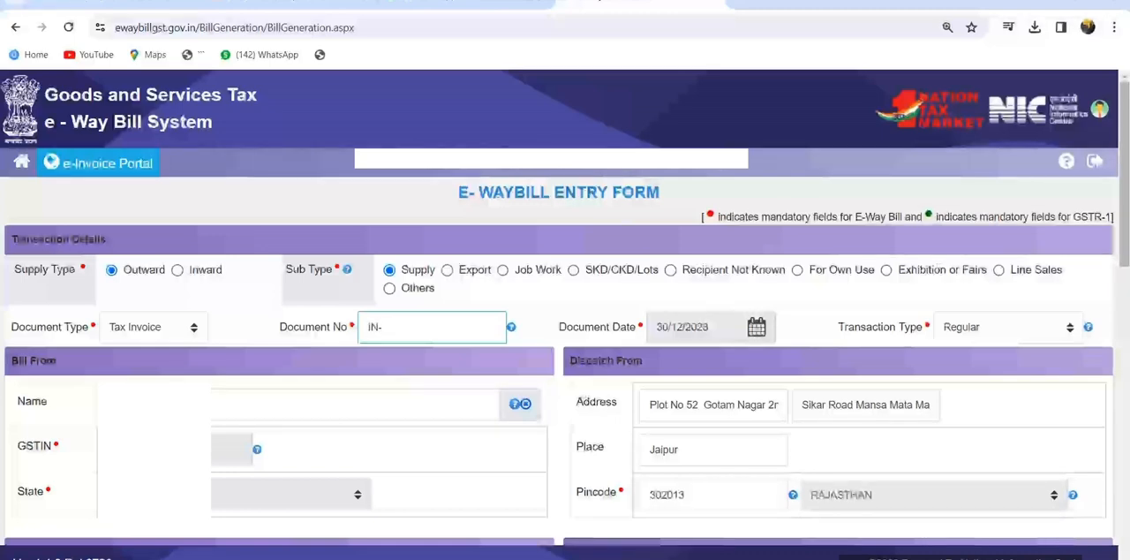
text(625)
key(Tab)
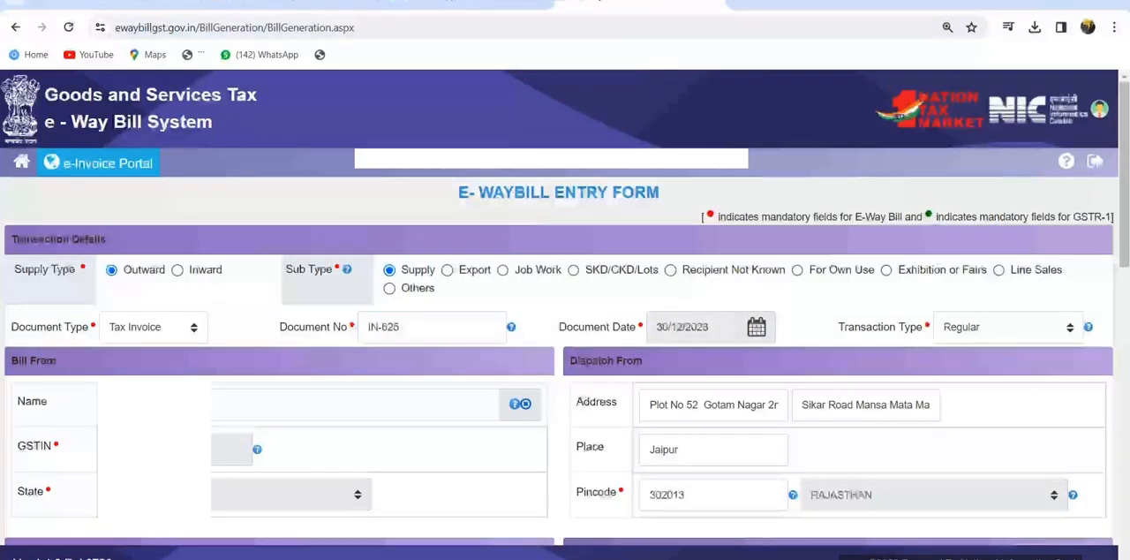
click(692, 327)
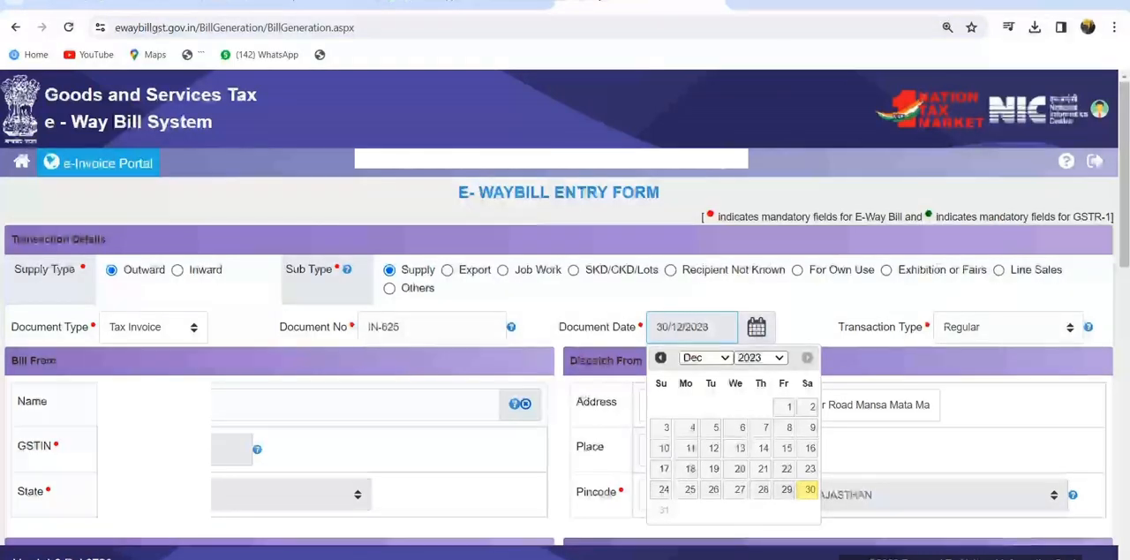
click(762, 489)
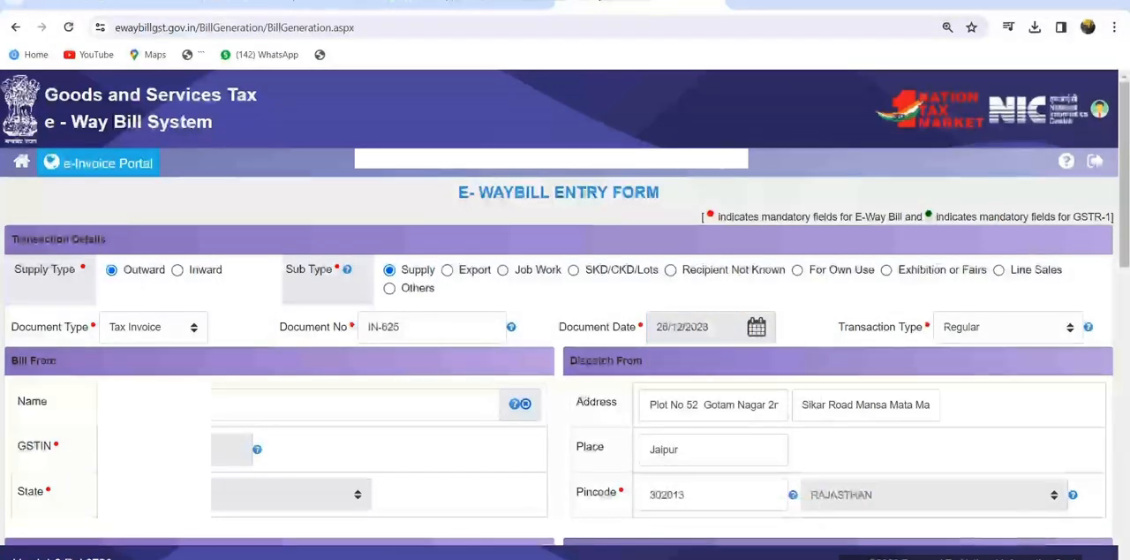
key(Tab)
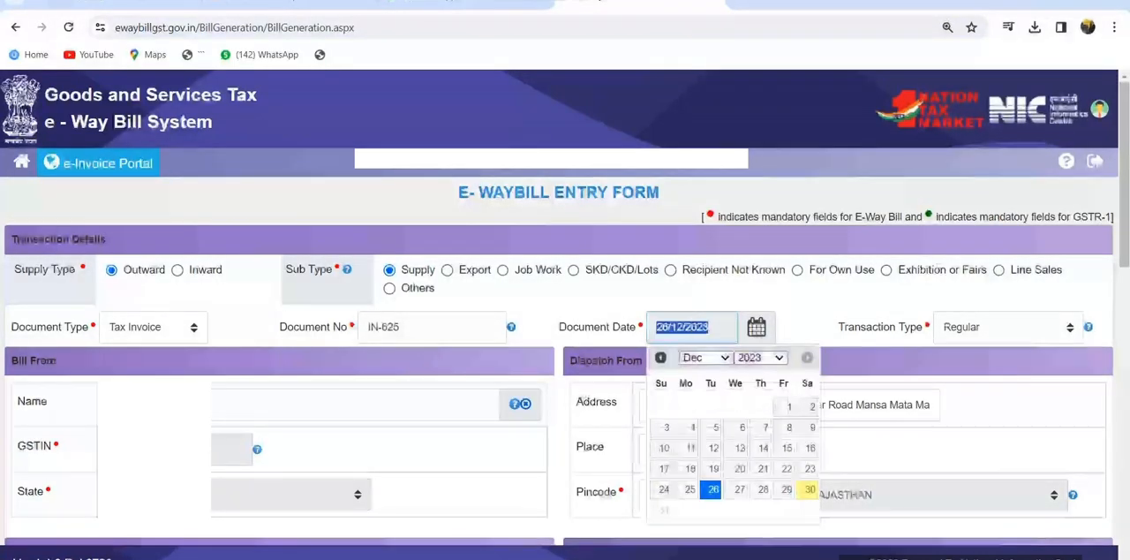
key(Tab)
Enter the recipient's GSTIN in the Bill To section to fill in the billing and shipping details
drag(11, 360, 57, 361)
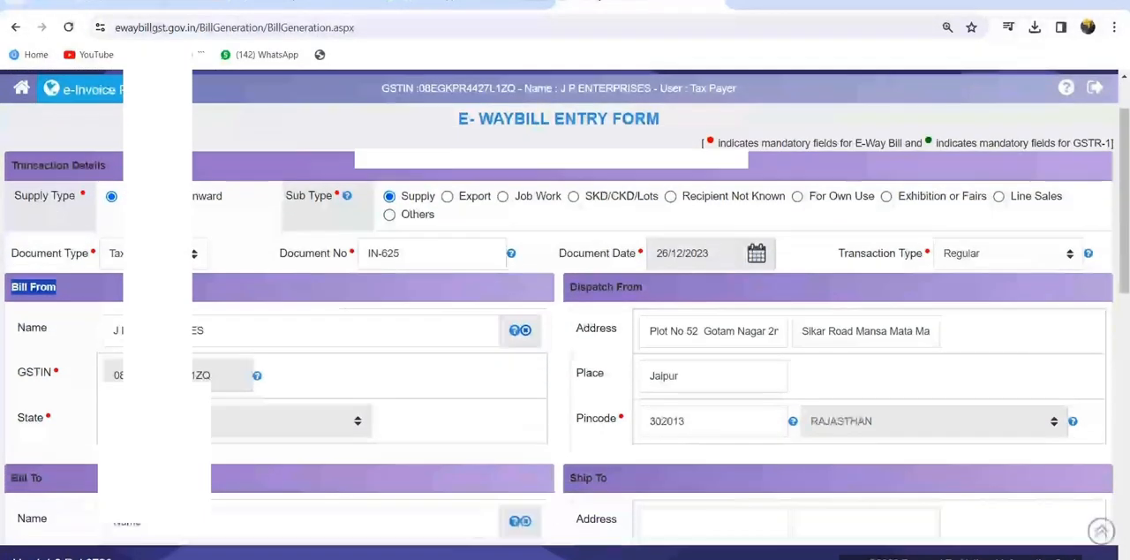
scroll(564, 308, down, 4)
scroll(565, 309, down, 1)
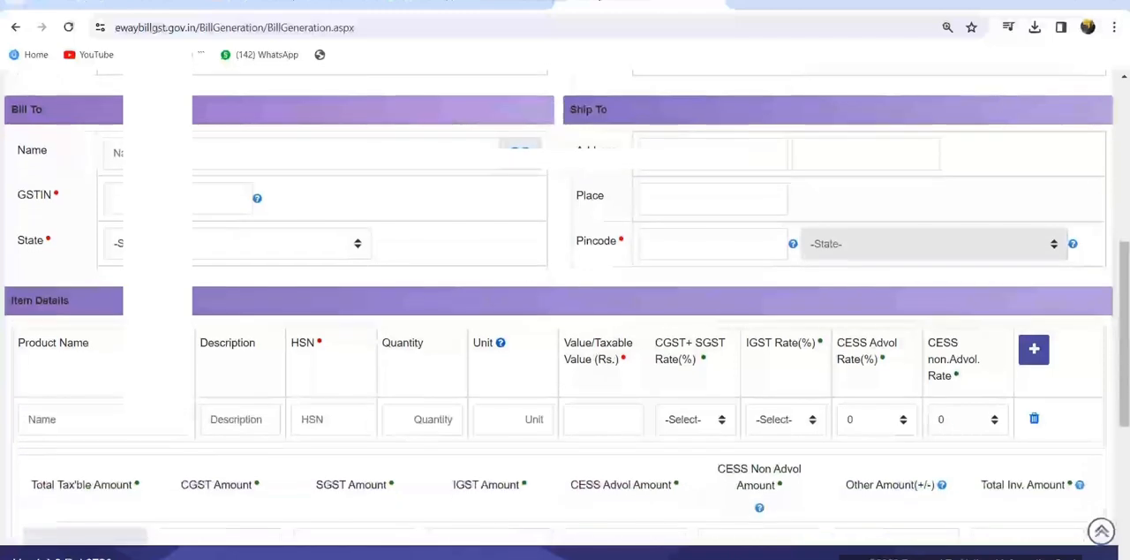
drag(11, 109, 43, 110)
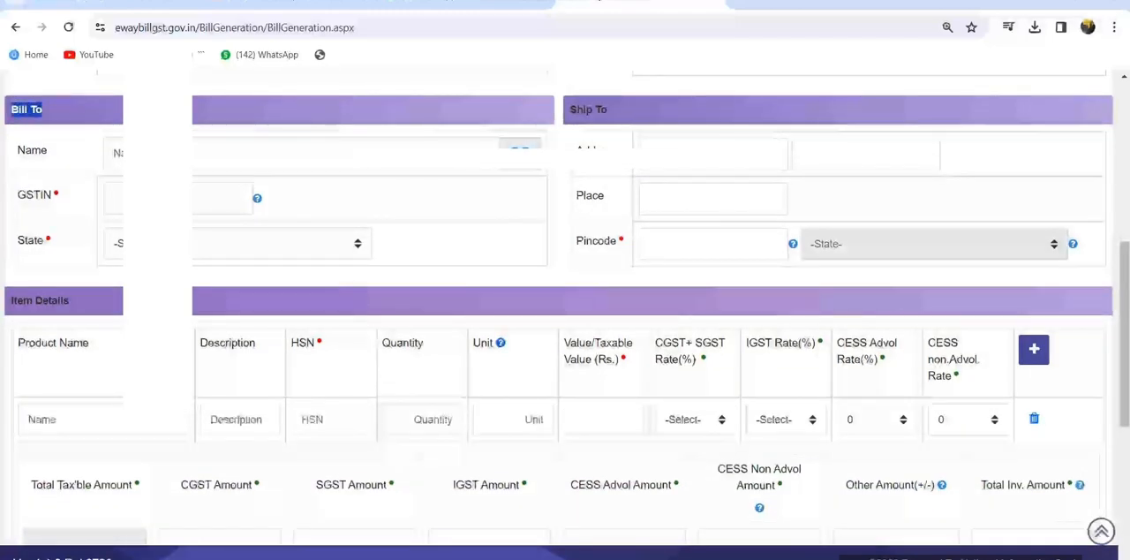
click(178, 199)
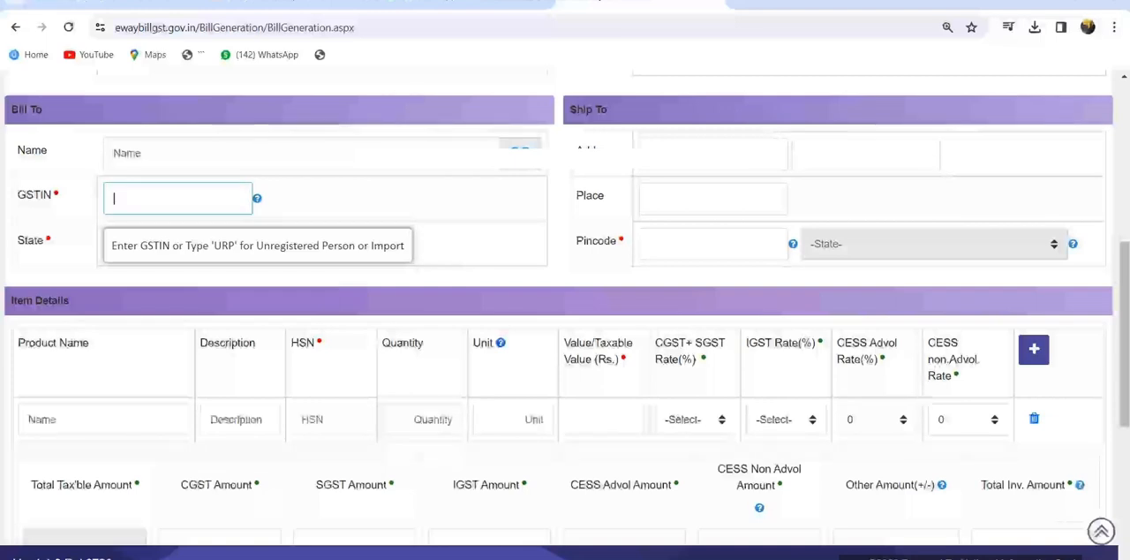
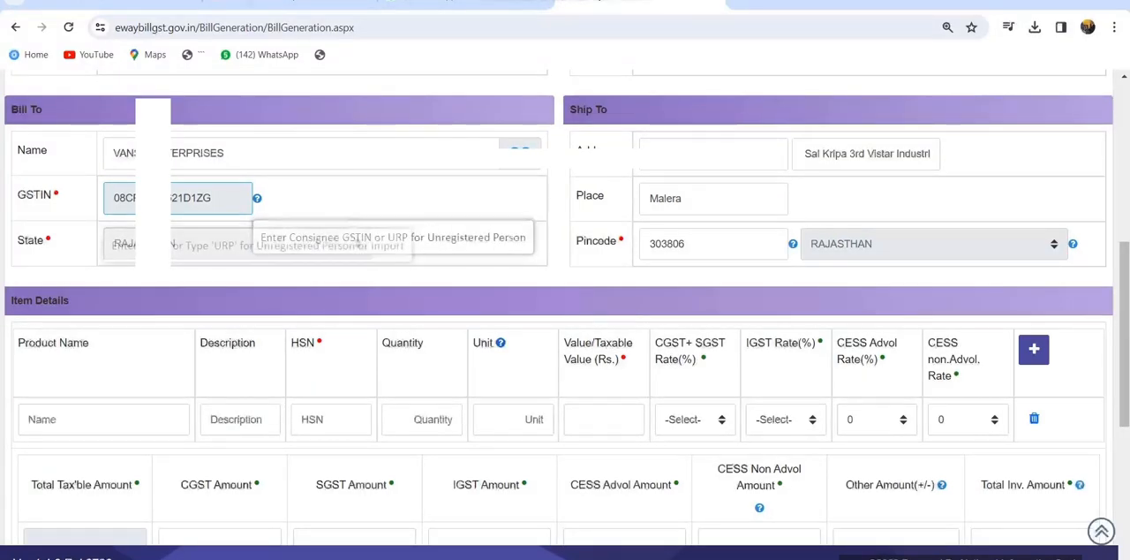
scroll(565, 309, up, 6)
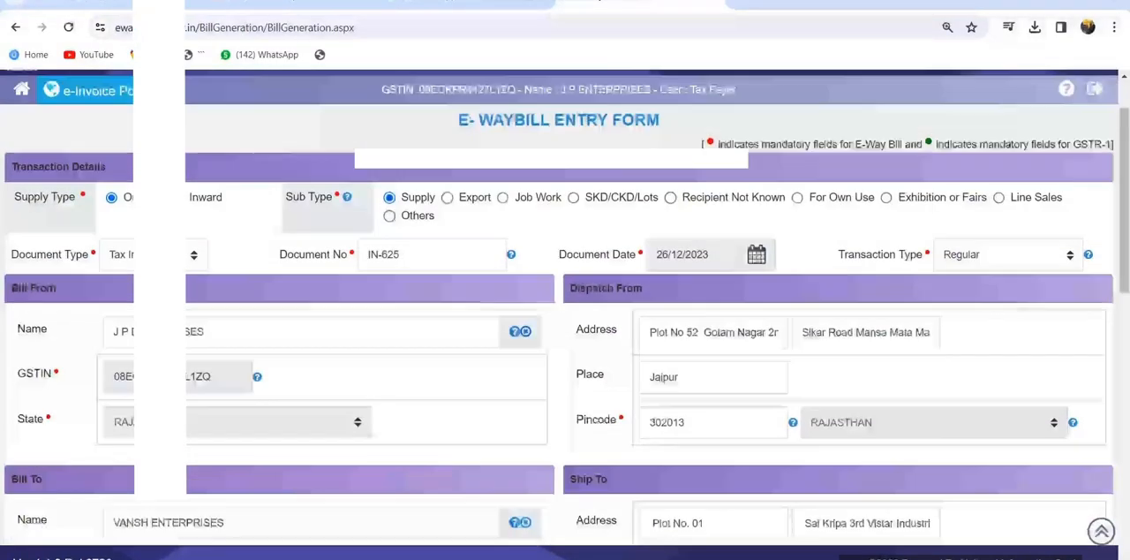
Abandon the current entry by returning to the main menu and open a fresh e-Waybill entry form
click(22, 162)
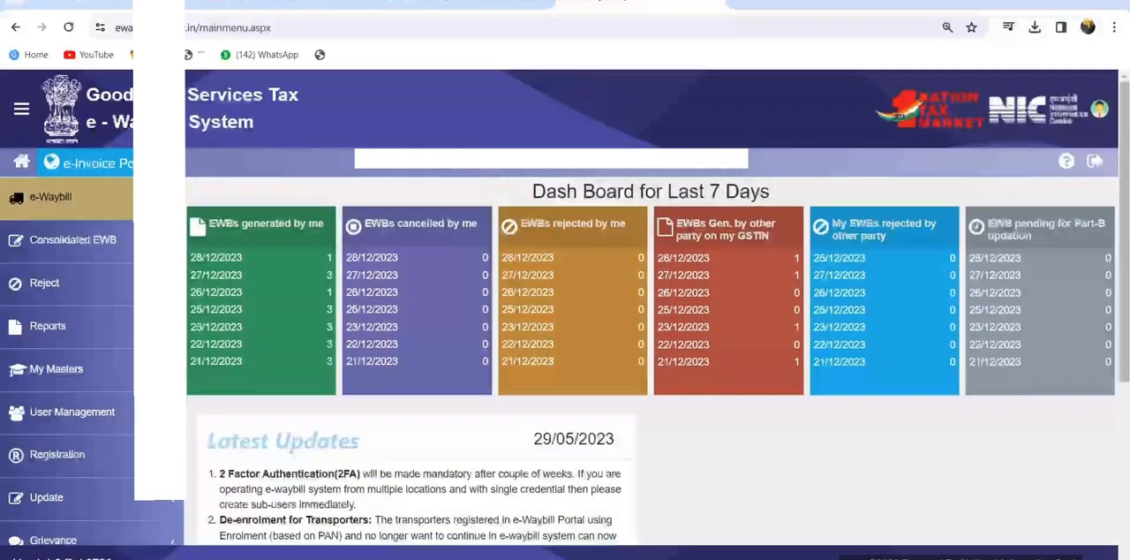
click(50, 197)
click(55, 236)
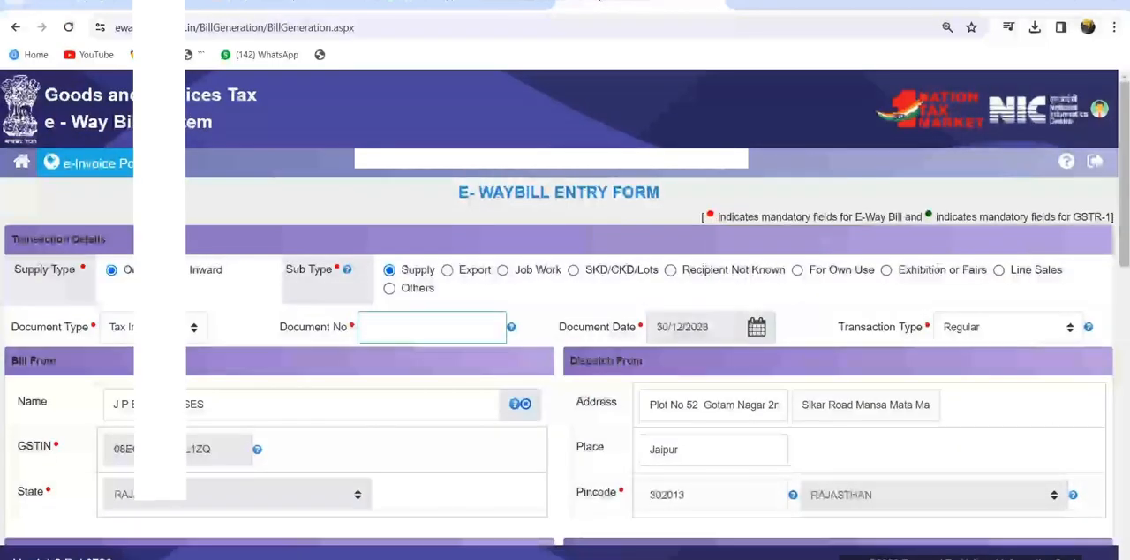
Fill the fresh form's transaction details with document number IN-625 and document date 26/12/2023
text(IN)
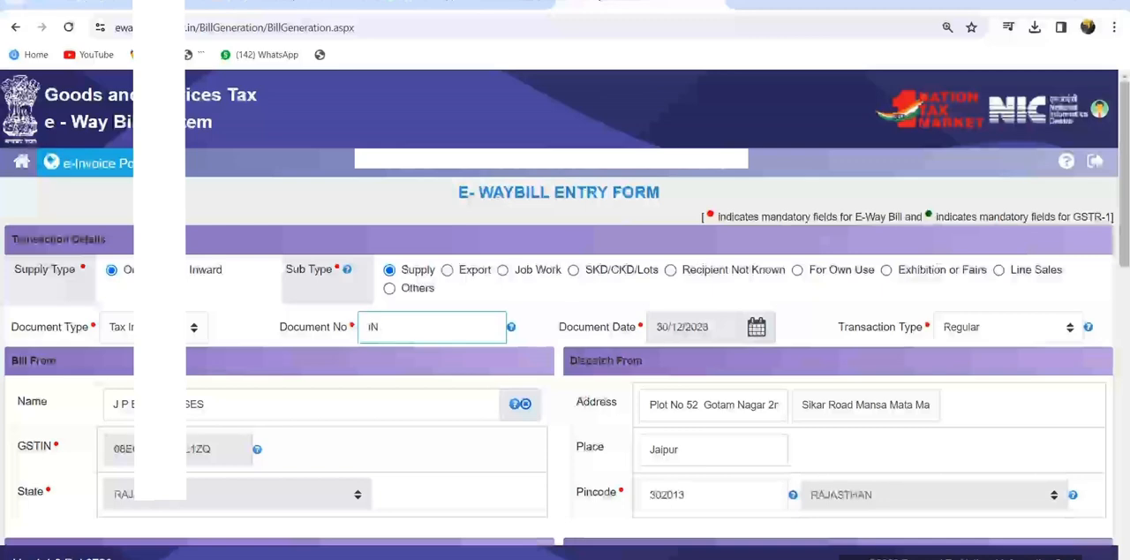
text(-826)
key(Tab)
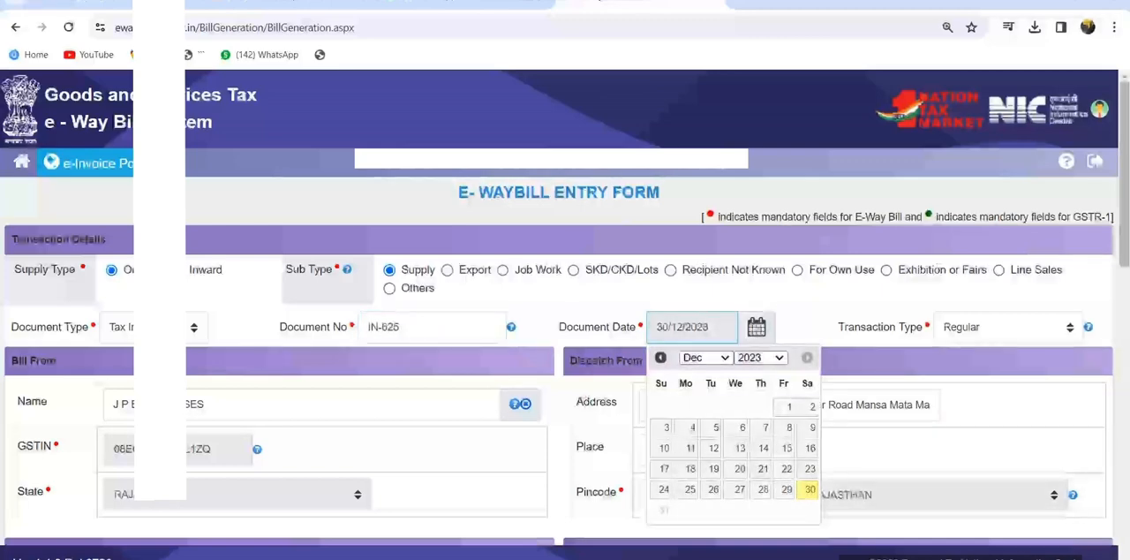
click(713, 489)
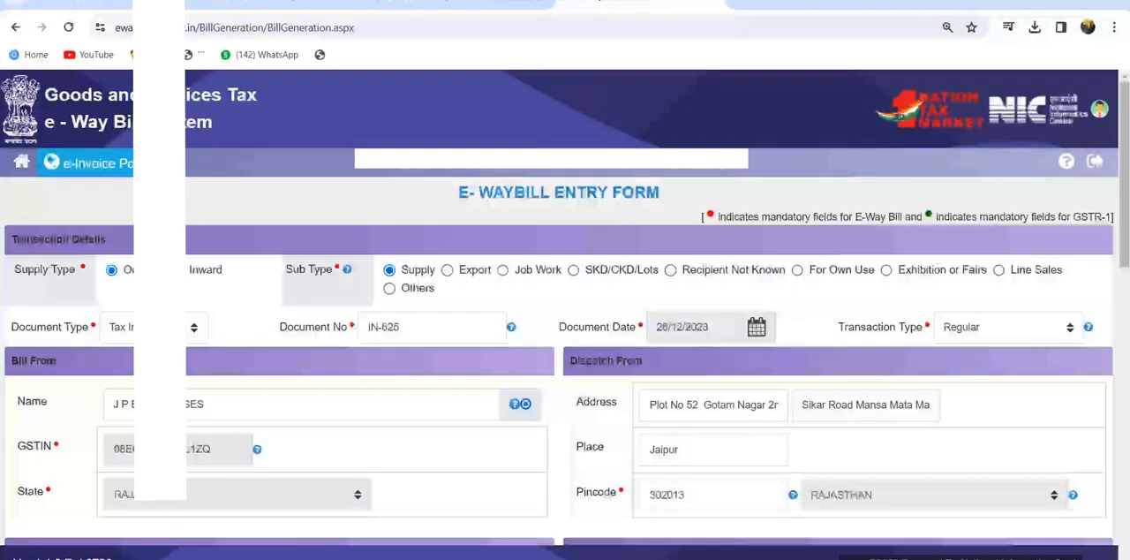
Set the Bill To GSTIN to URP for an unregistered recipient and enter the recipient's name
scroll(564, 309, down, 4)
scroll(564, 309, down, 3)
scroll(565, 309, up, 2)
scroll(565, 309, up, 1)
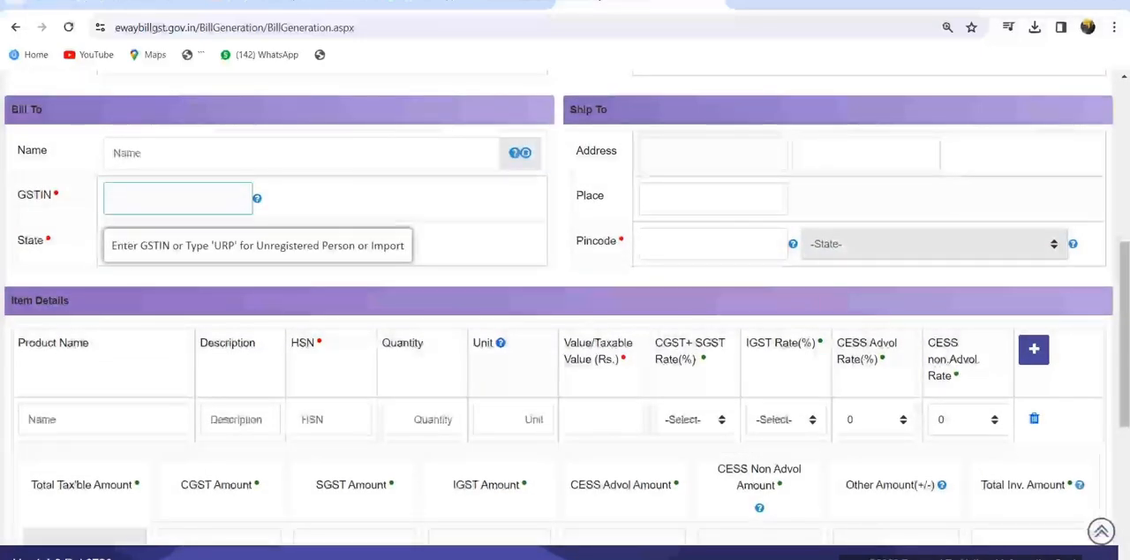
text(URP)
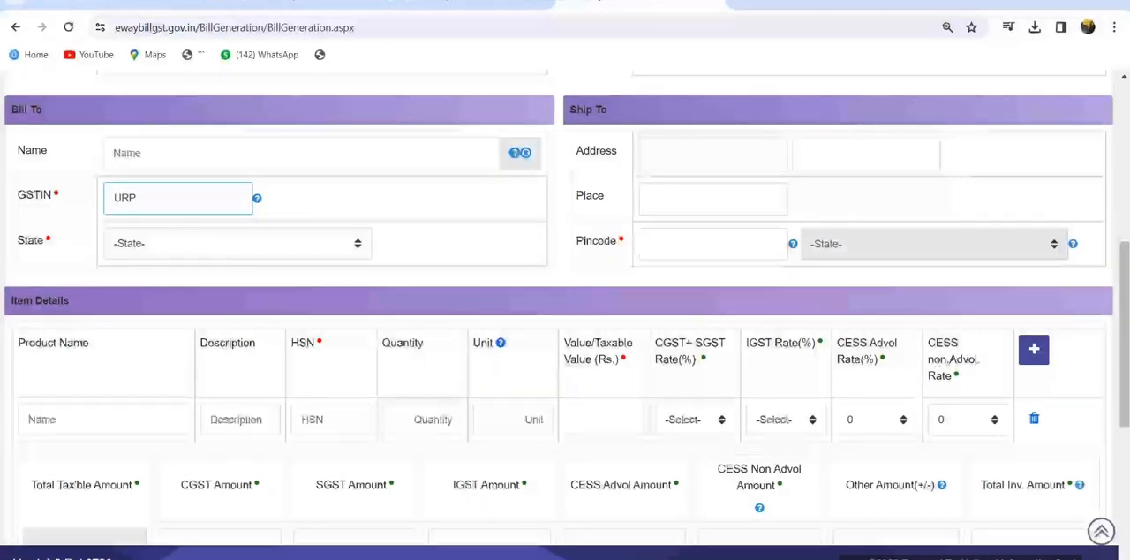
click(141, 152)
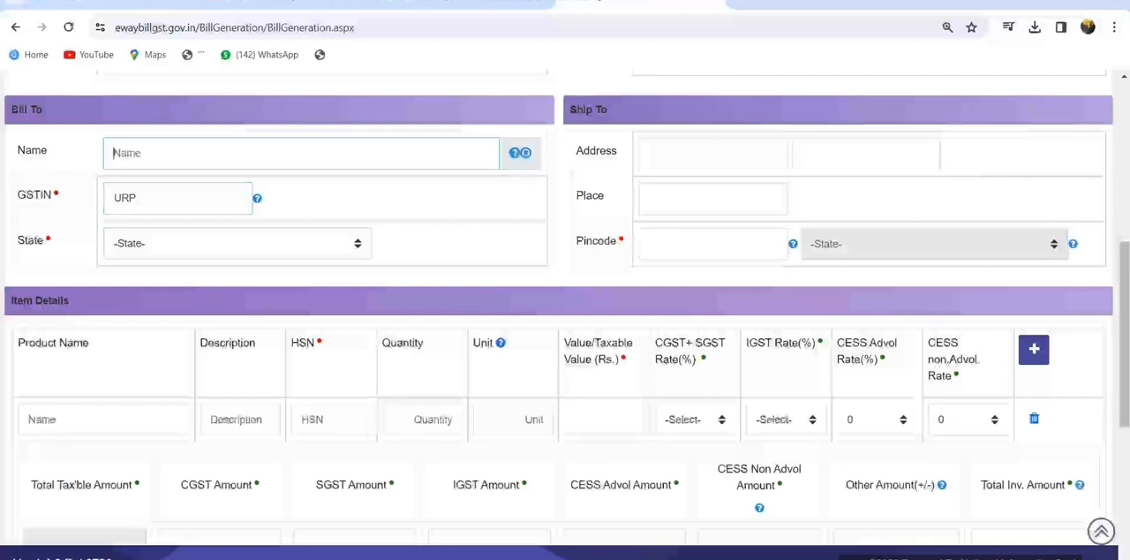
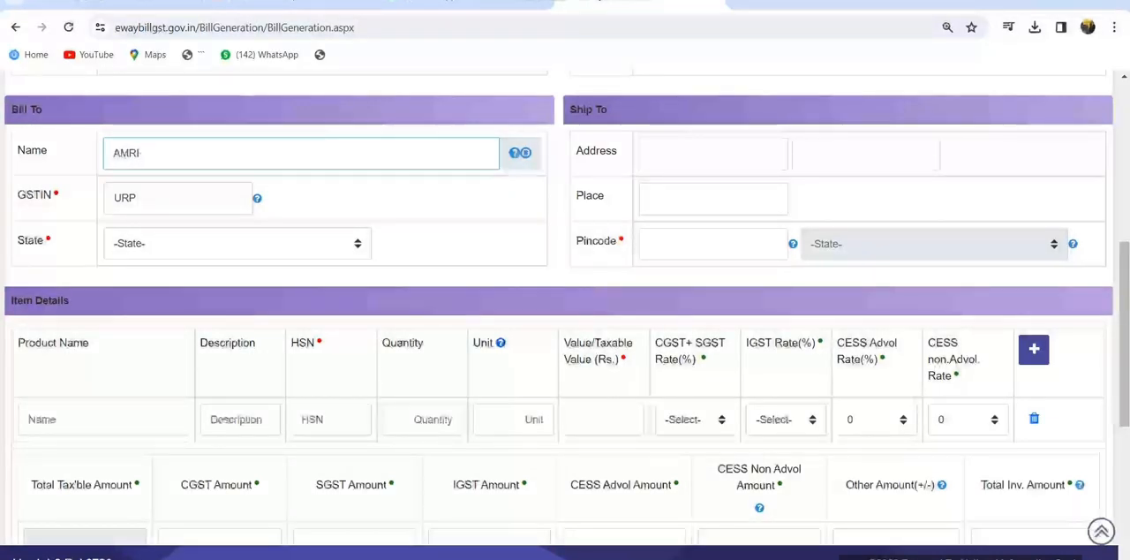
Enter the recipient's street address and locality in the two Ship To address lines
click(714, 153)
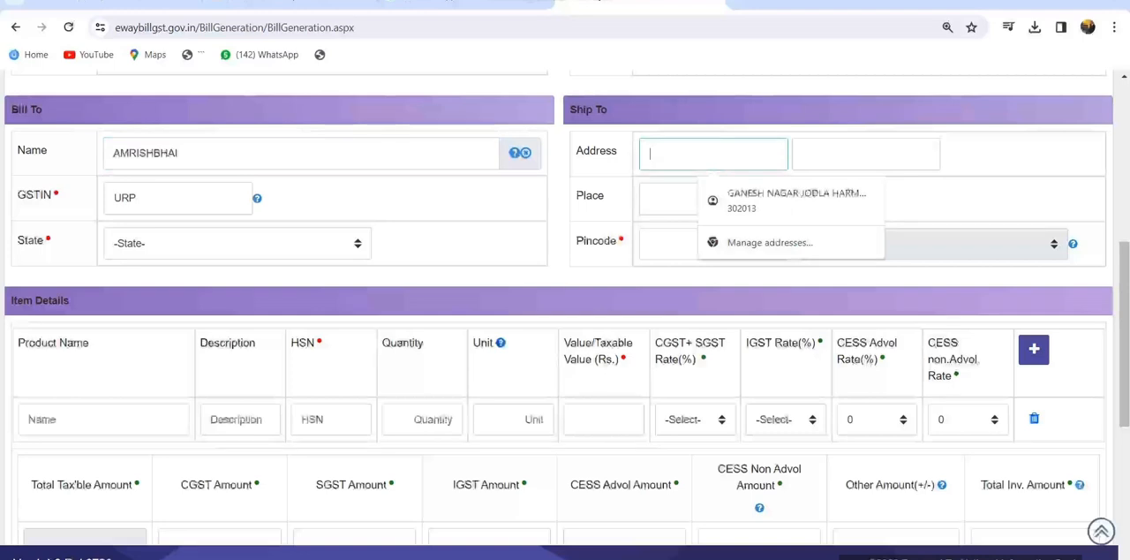
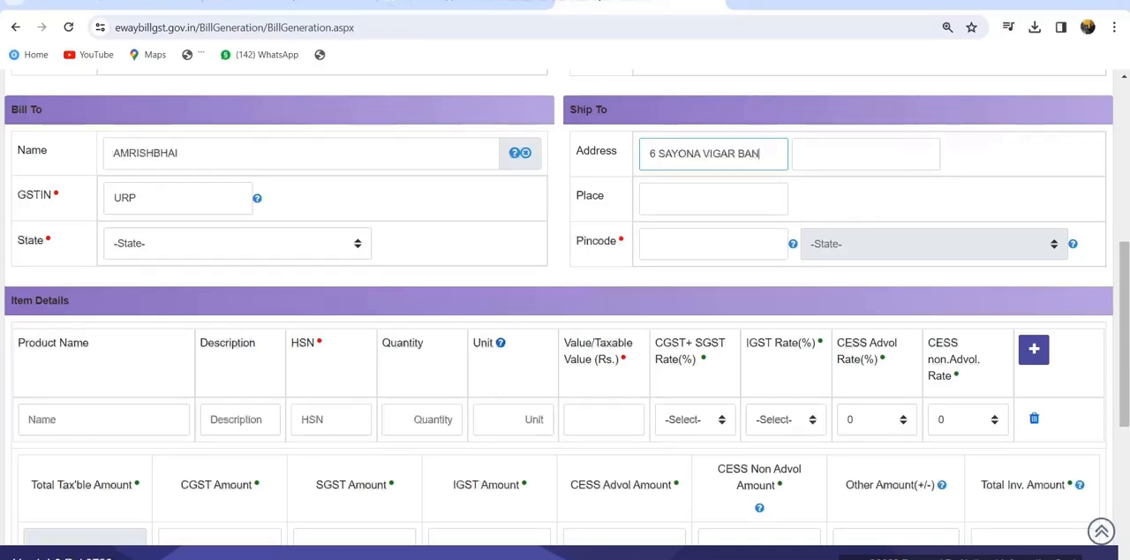
key(Tab)
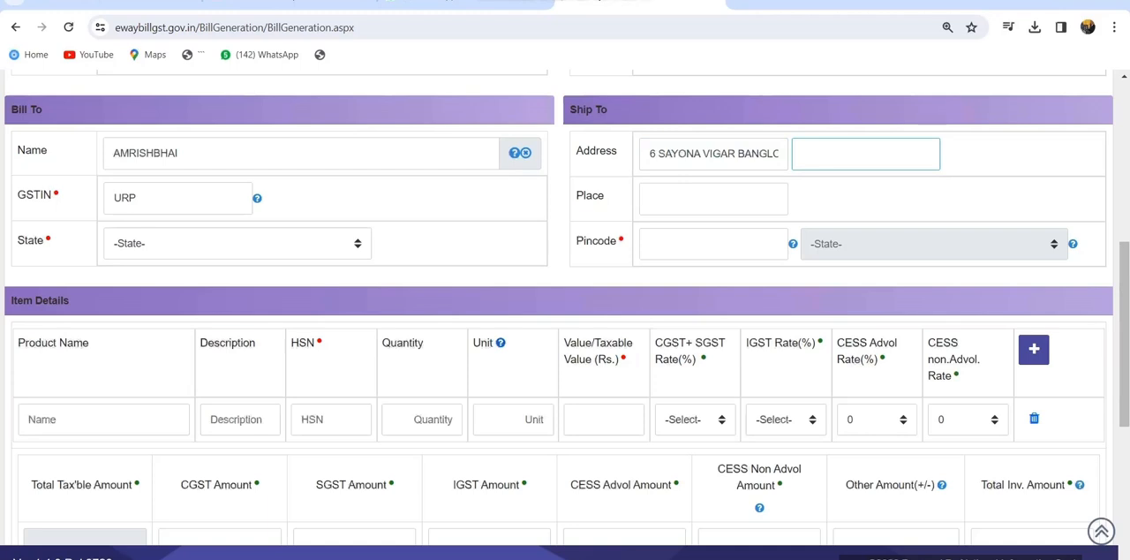
text(CP NAGAR)
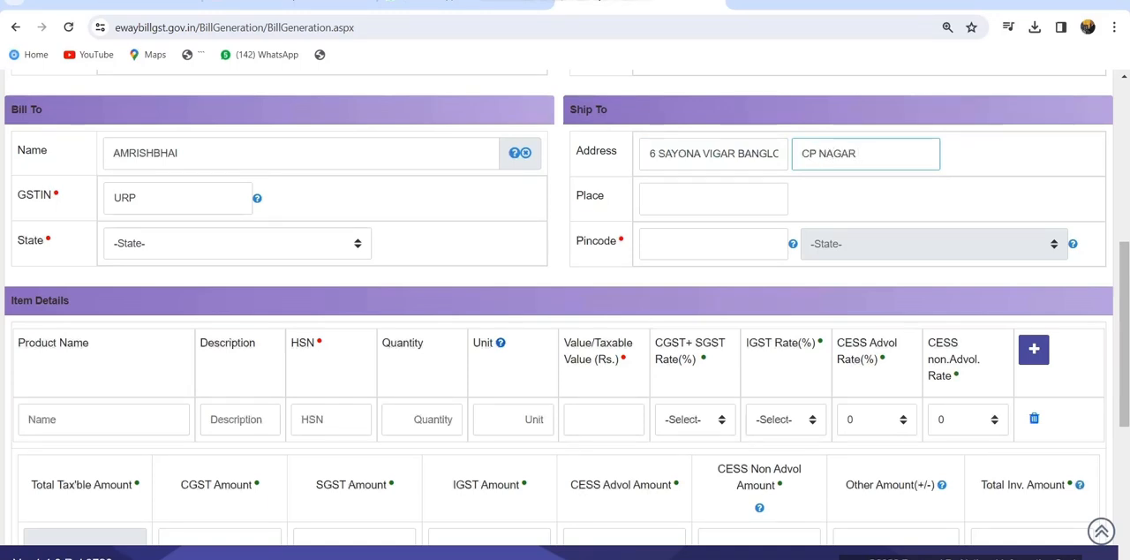
Enter the recipient's city as the Ship To place
key(Tab)
text(A)
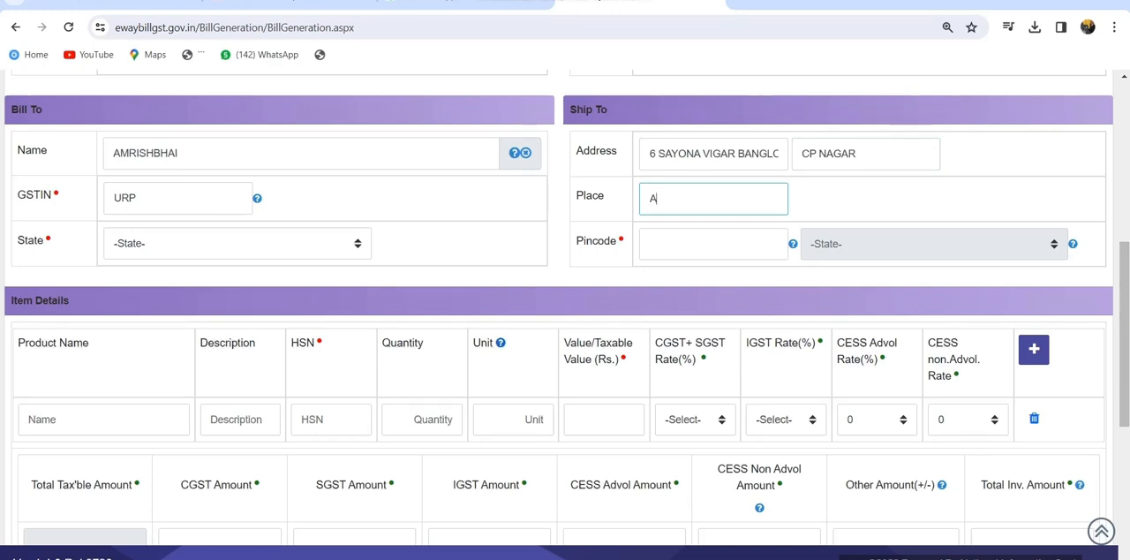
text(HMEDABAD)
Set the Bill To state to GUJARAT and enter the recipient's pincode under Ship To
click(237, 244)
key(g)
key(u)
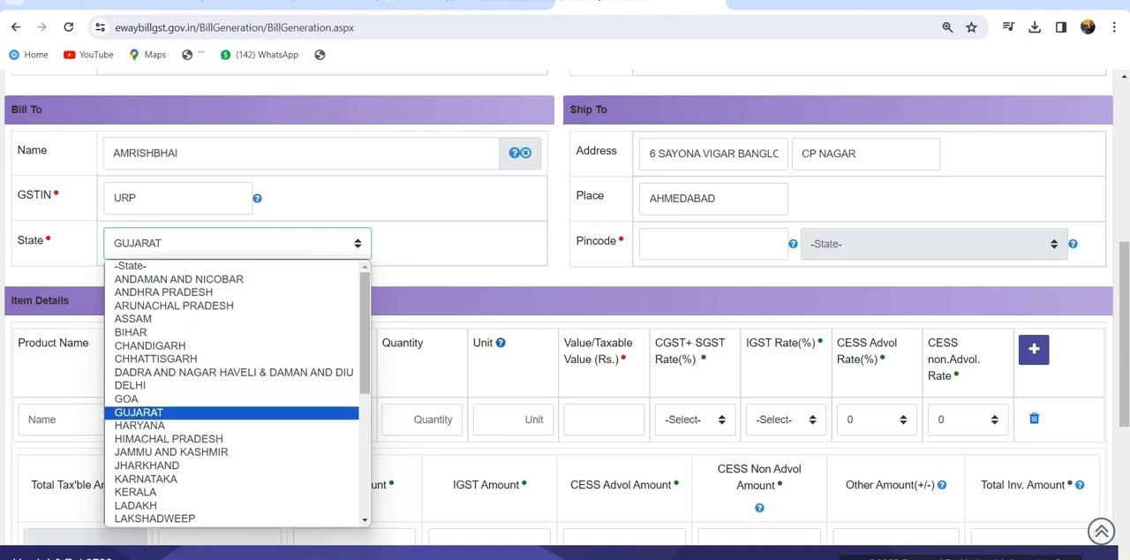
click(177, 412)
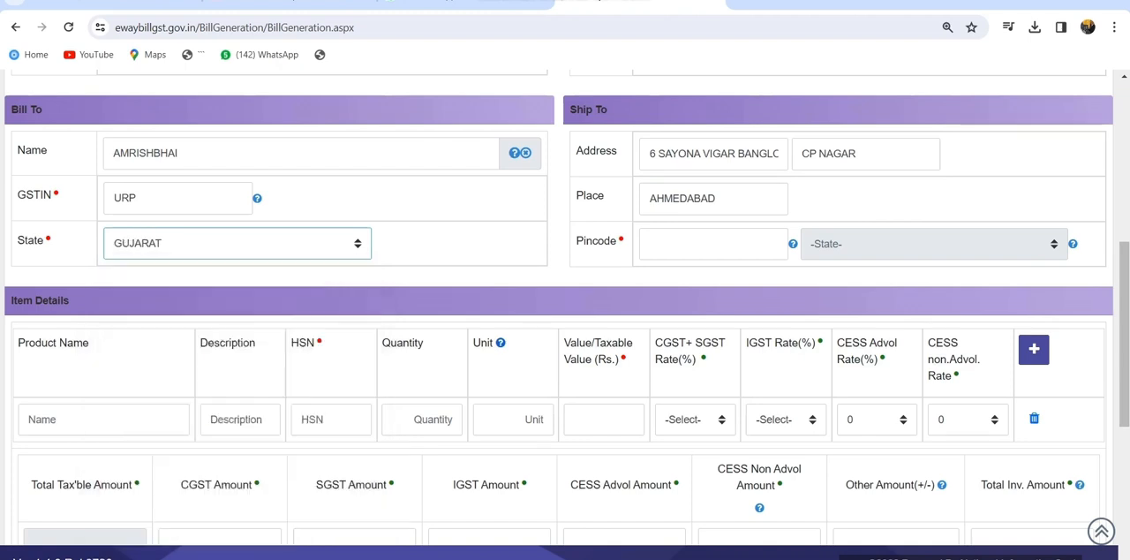
click(713, 244)
text(380061)
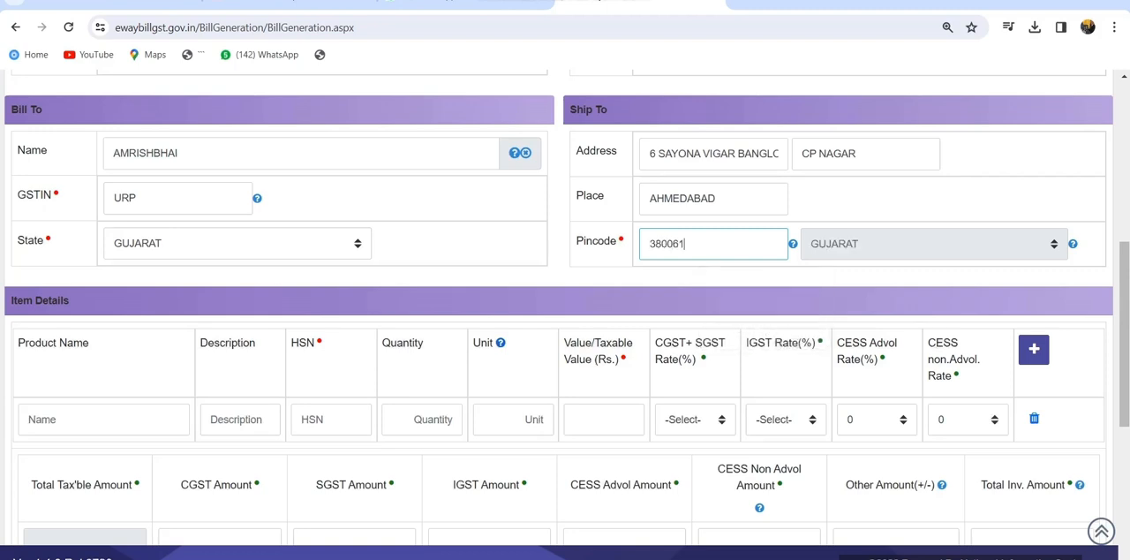
key(Tab)
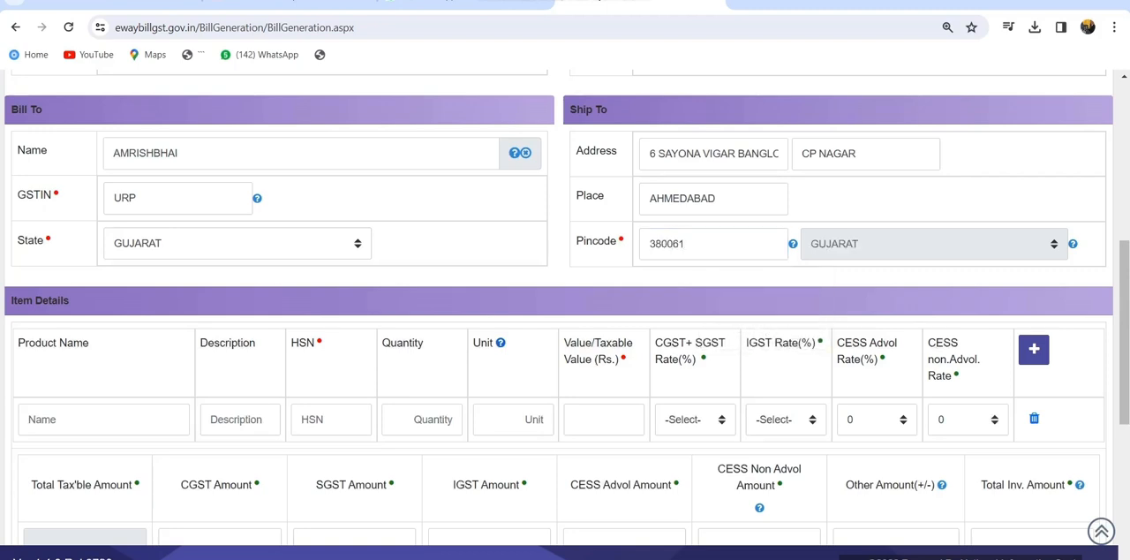
Enter the item's product name OUDOOR SOFA and HSN code 9403, leaving the description blank
drag(14, 300, 69, 300)
scroll(565, 307, down, 1)
scroll(557, 307, down, 2)
click(104, 272)
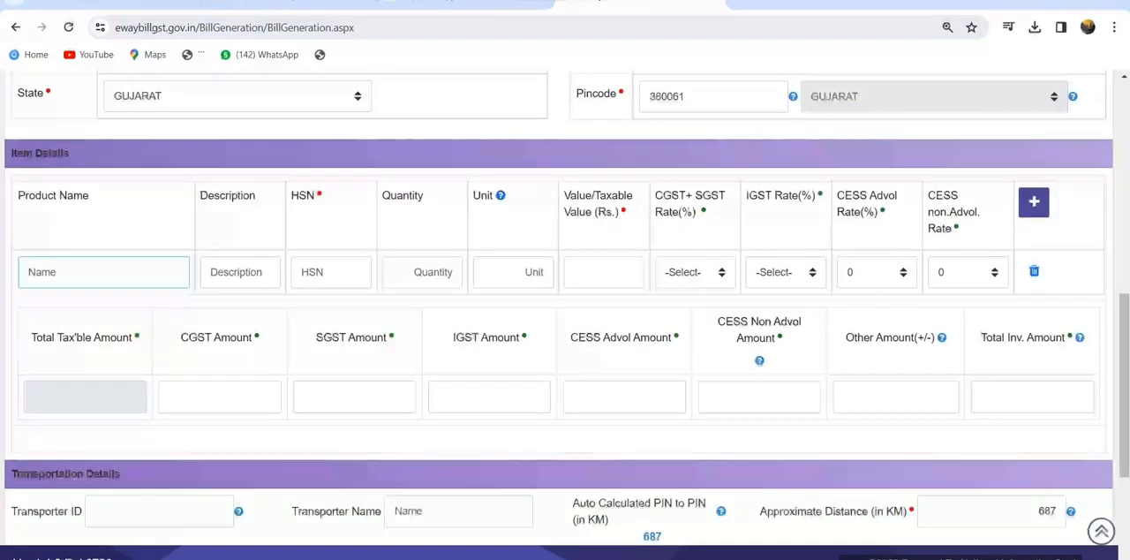
text(OUDOOR SOFA)
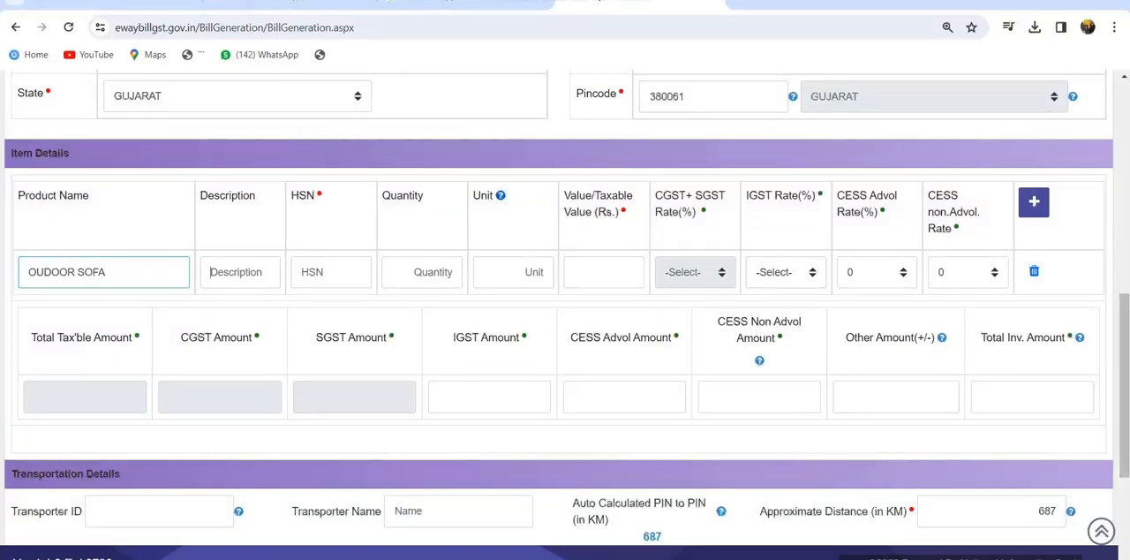
key(Tab)
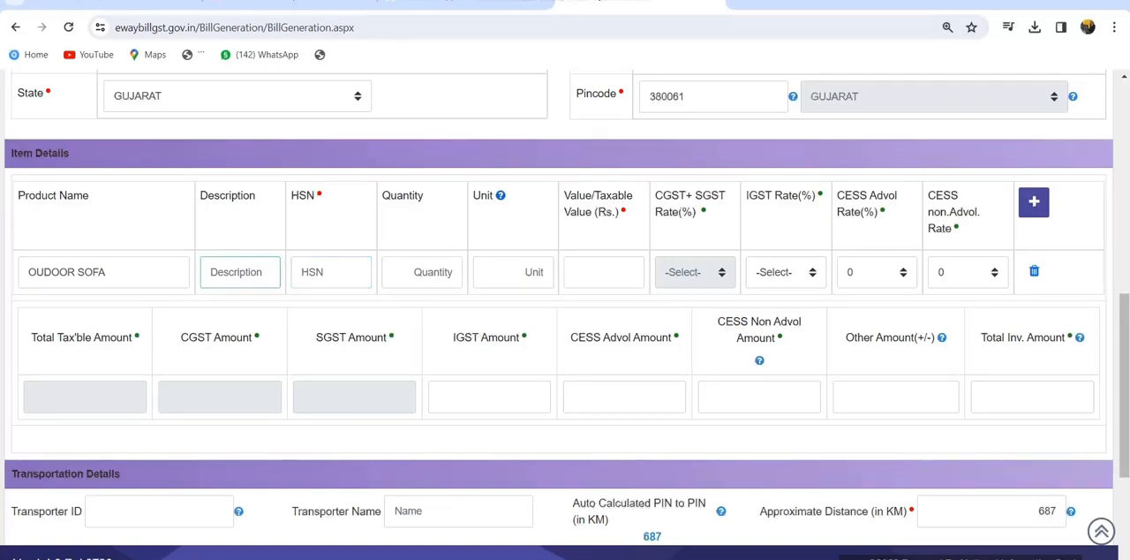
key(Tab)
text(9403)
key(Tab)
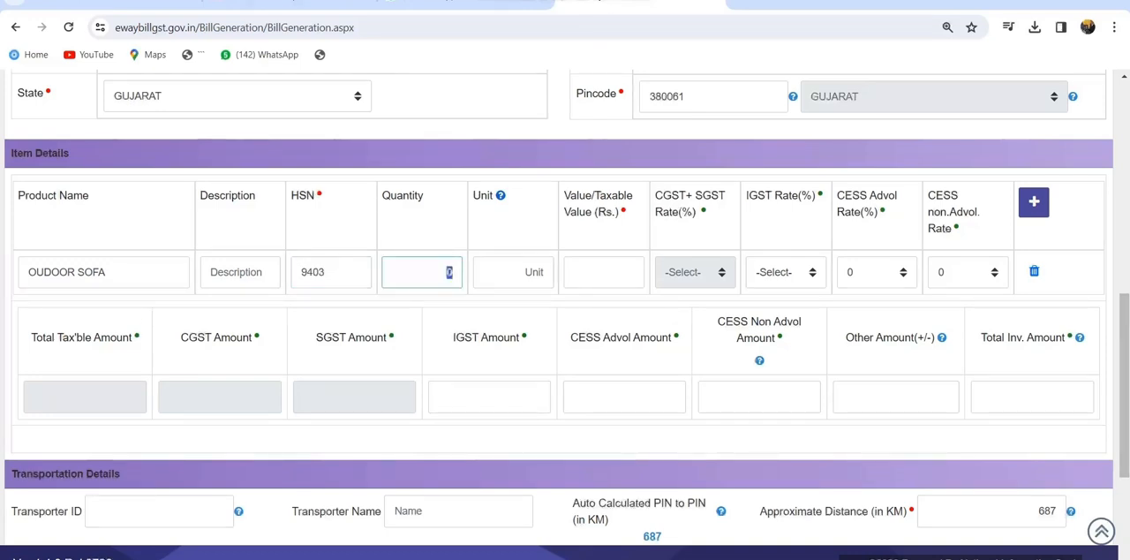
Set the sofa item's quantity to 1 and its unit to PCS
text(1)
key(Tab)
text(PCS)
key(Tab)
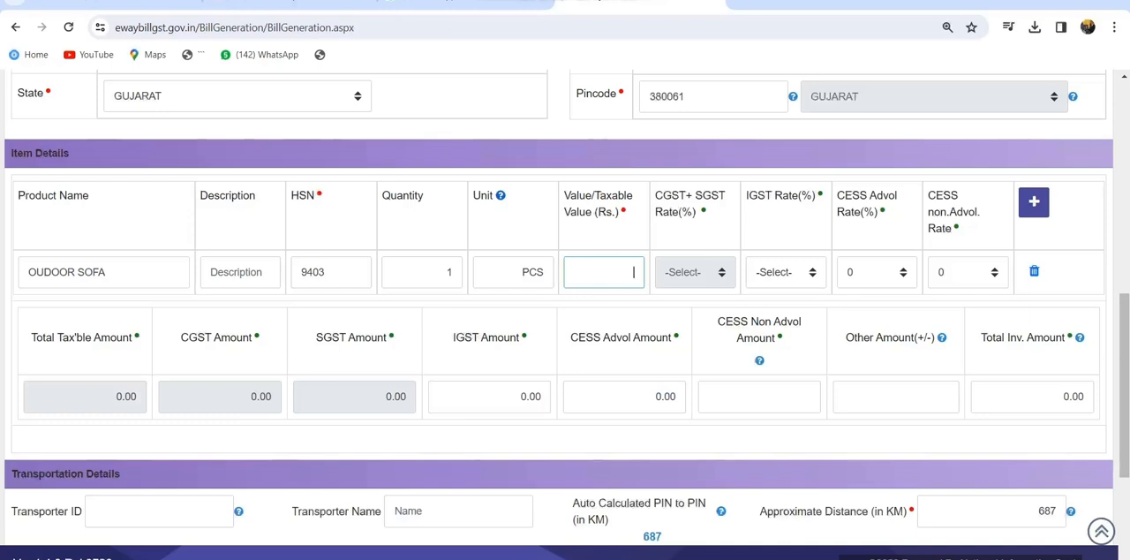
Set the sofa item's taxable value to 57141.96 and its IGST rate to 12 percent
text(57141.96)
key(Tab)
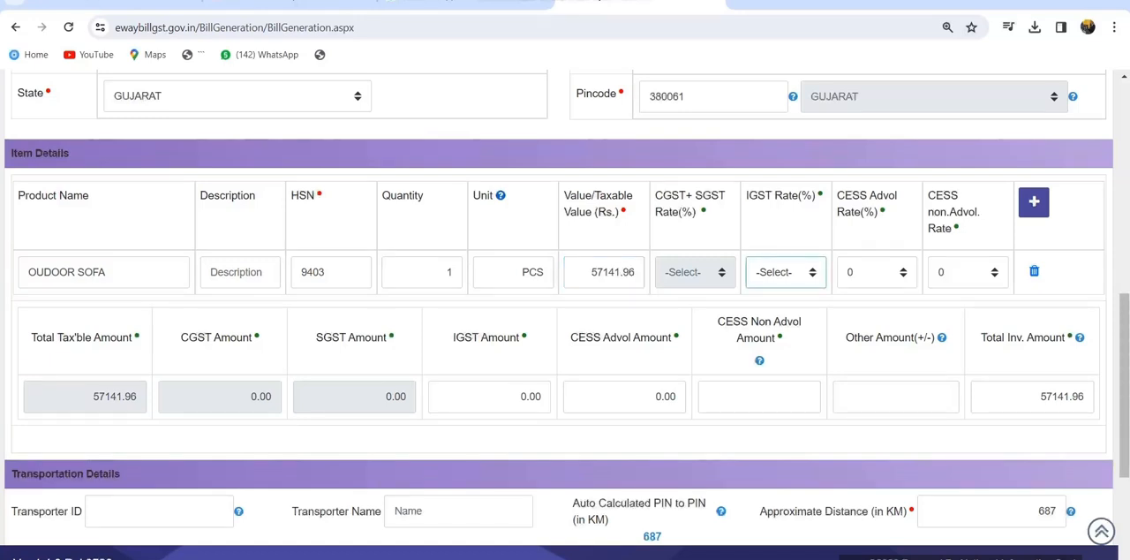
text(12)
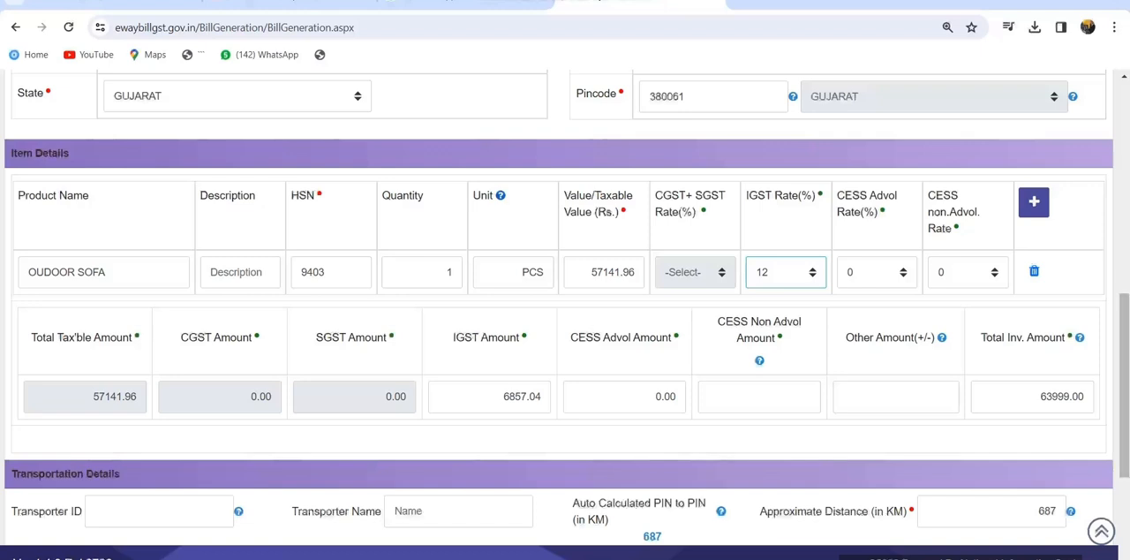
Try an Other Amount of 1000 on the invoice total and clear the field again
double_click(1061, 396)
click(895, 396)
click(948, 396)
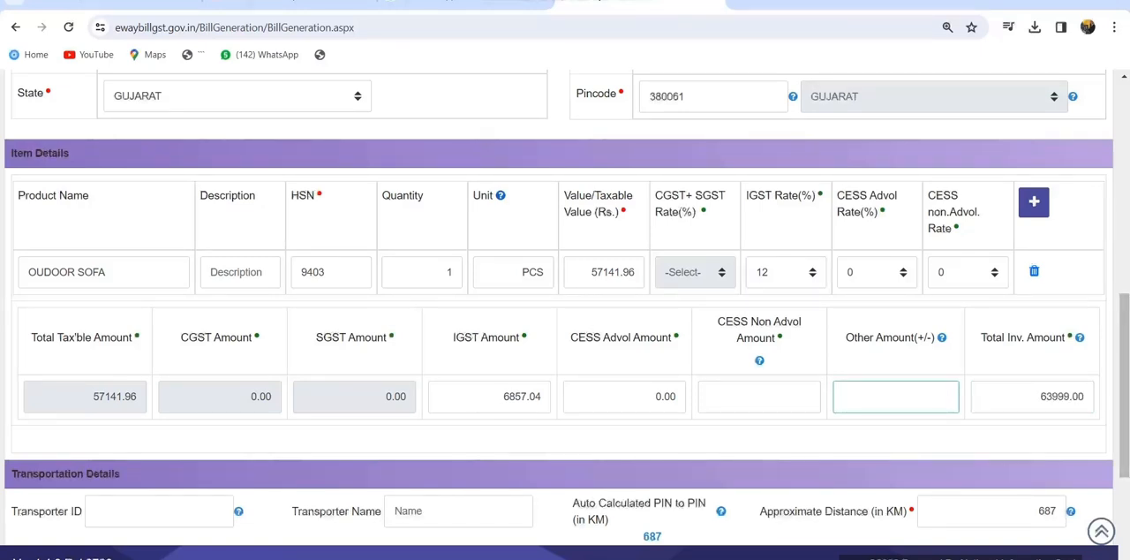
text(1000)
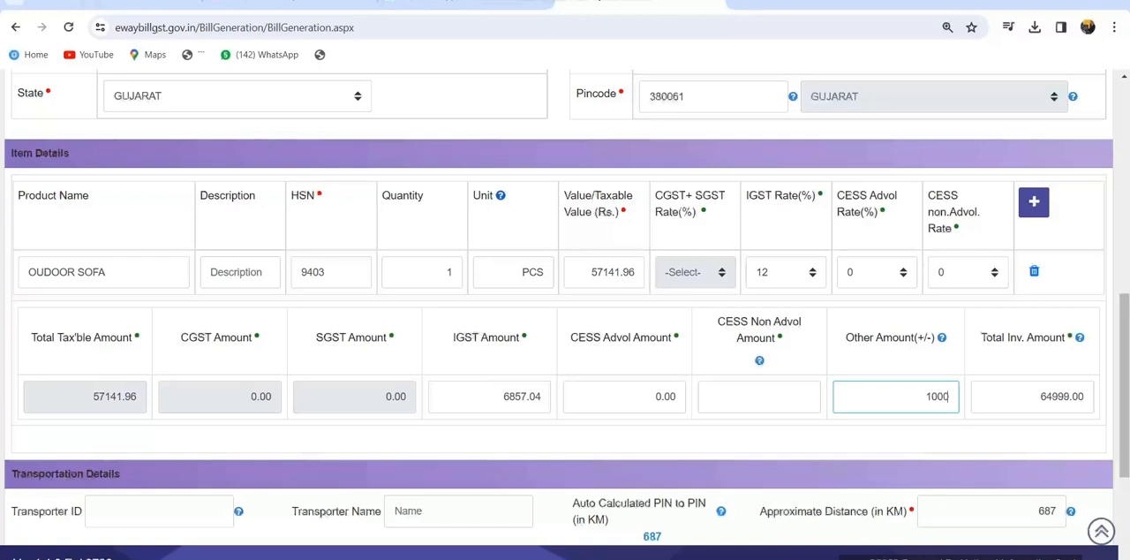
drag(931, 396, 950, 397)
key(BackSpace)
key(BackSpace)
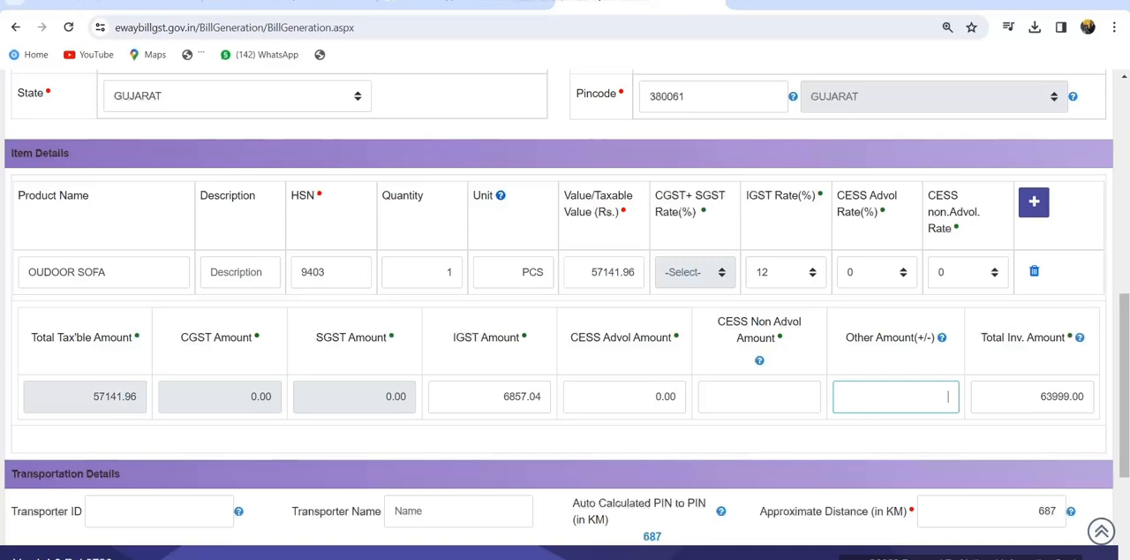
Enter the transporter ID of Gati Express in the transportation details
scroll(565, 309, down, 3)
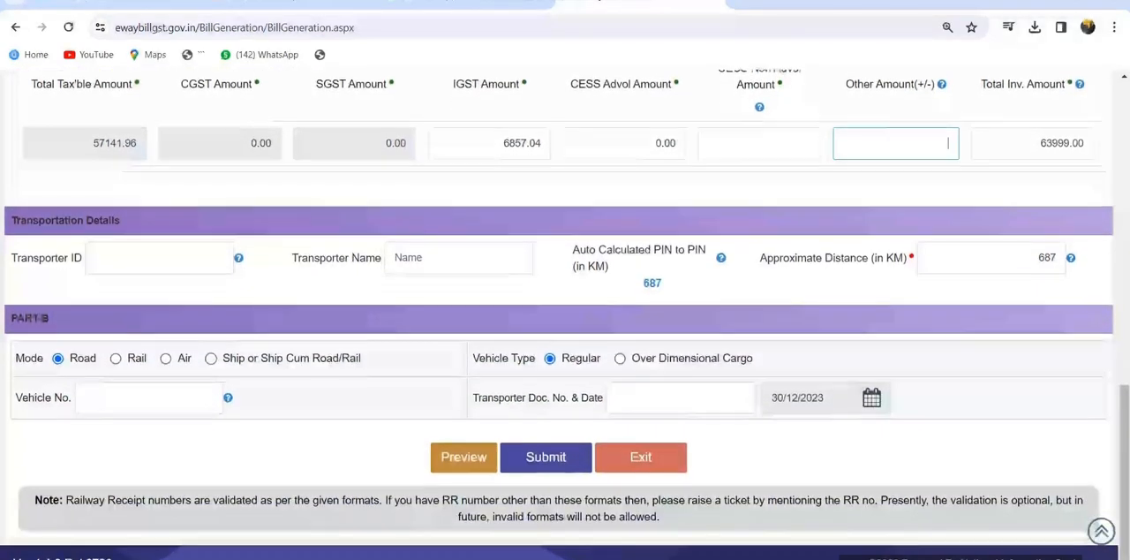
drag(11, 220, 120, 220)
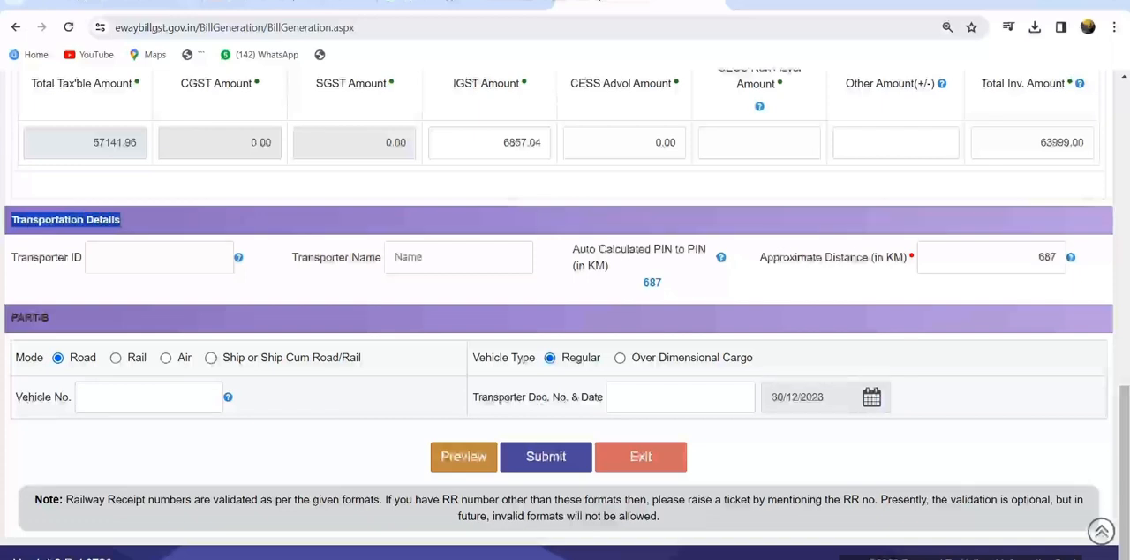
click(95, 257)
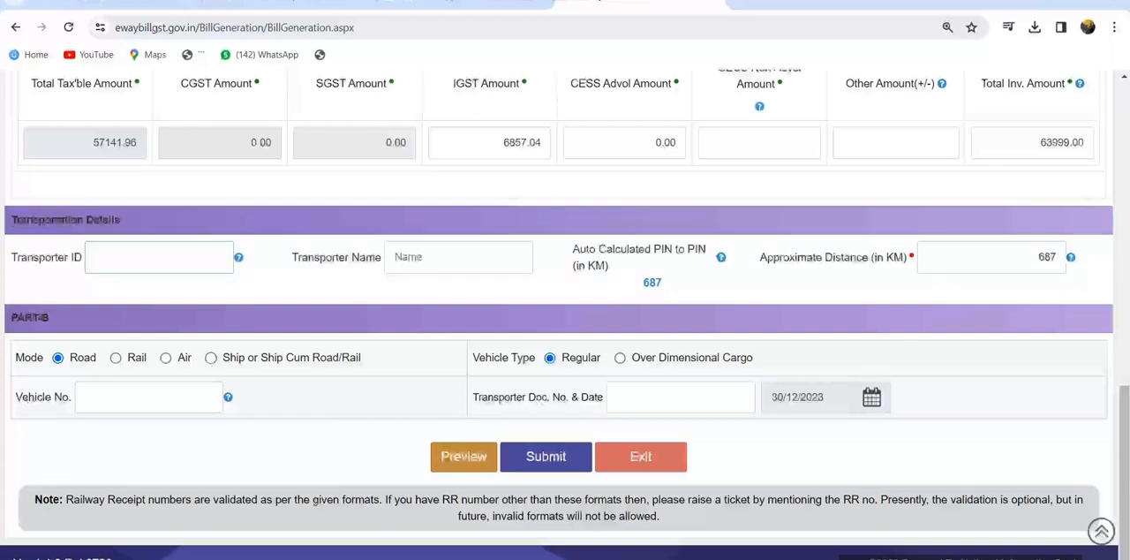
drag(12, 257, 82, 257)
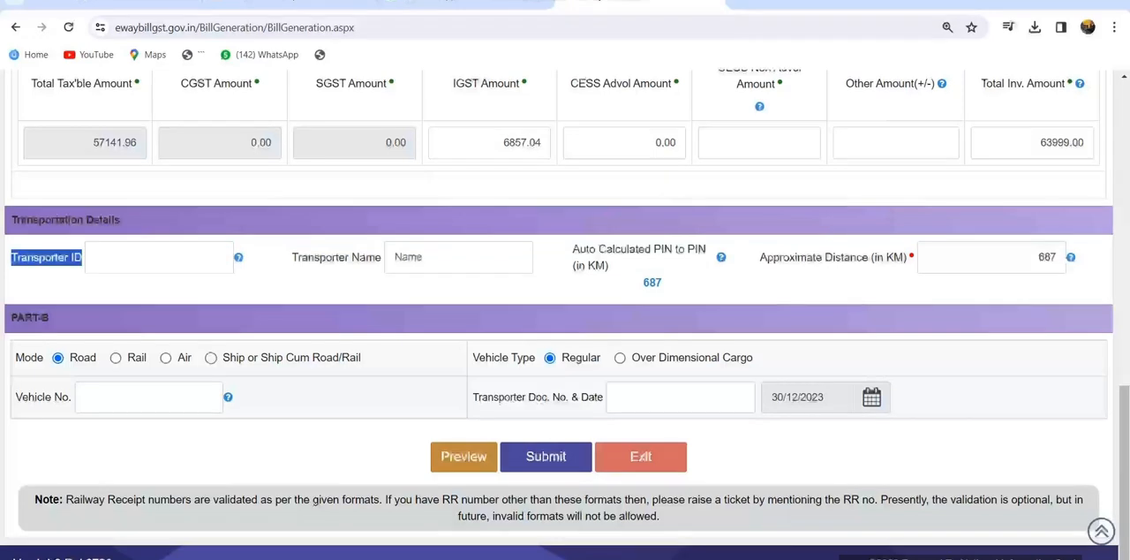
click(106, 257)
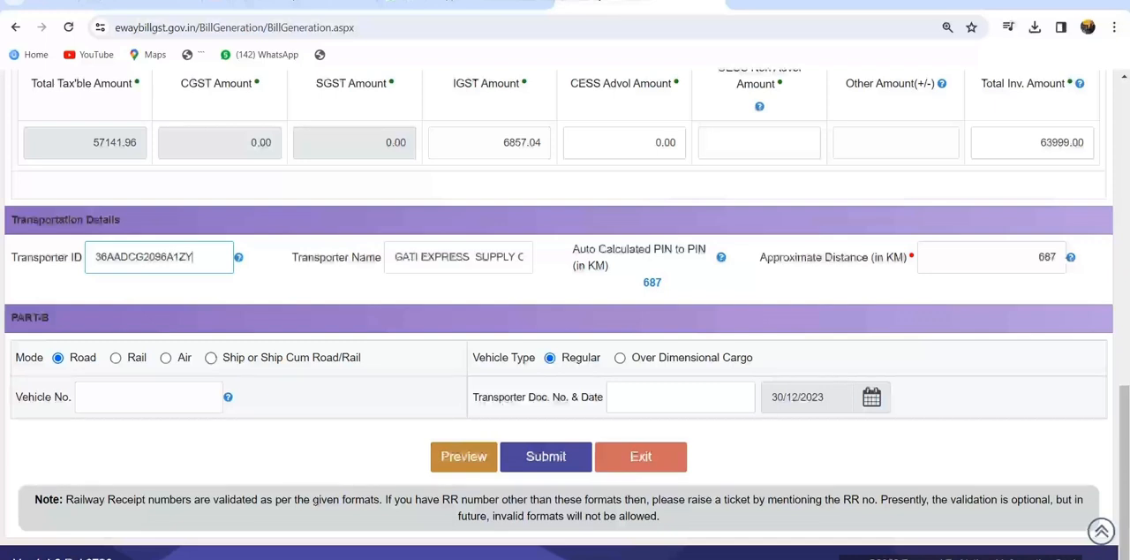
Enter the vehicle number in Part-B, keeping road as the mode and regular as the vehicle type
click(148, 398)
text(RJ)
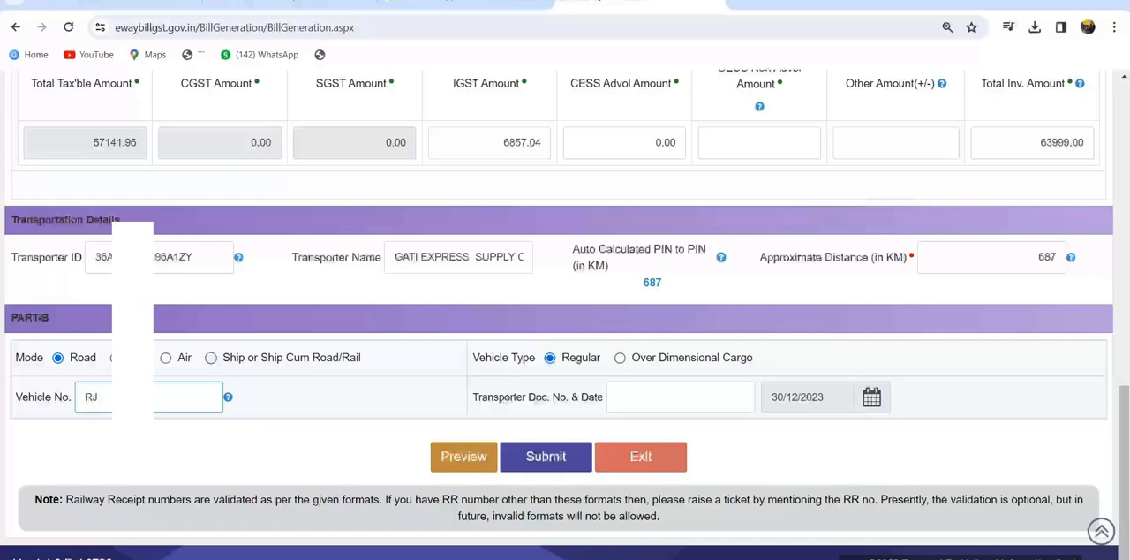
text(14C)
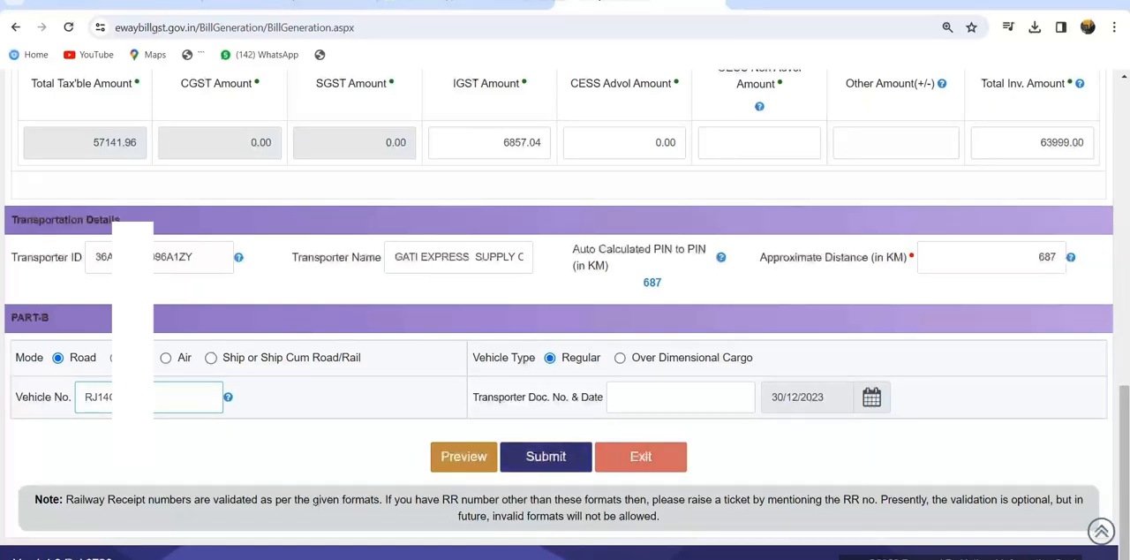
double_click(653, 283)
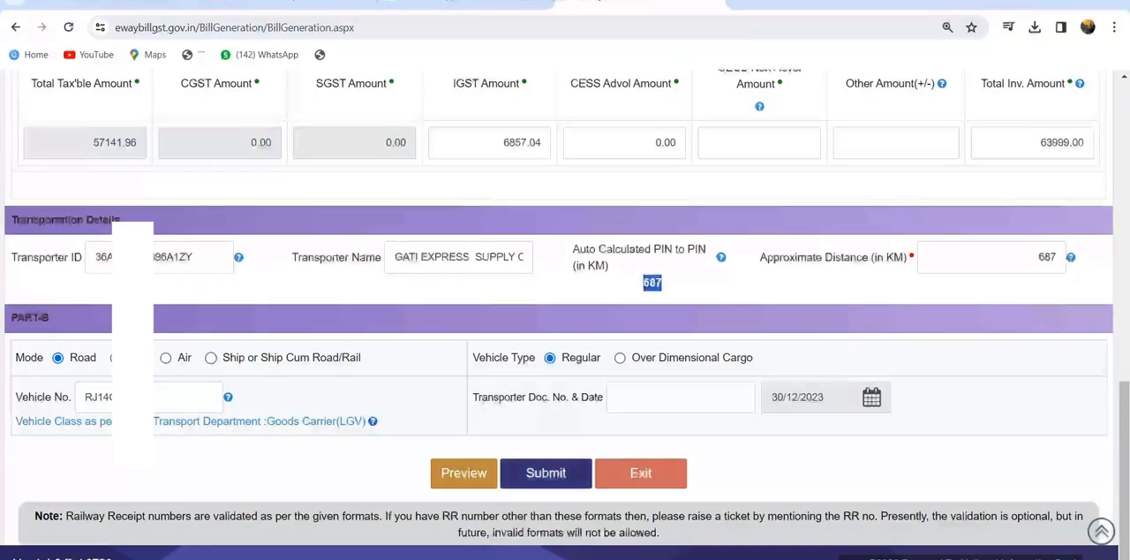
Submit the e-way bill and agree to continue without the unfilled GSTR1 fields
click(546, 472)
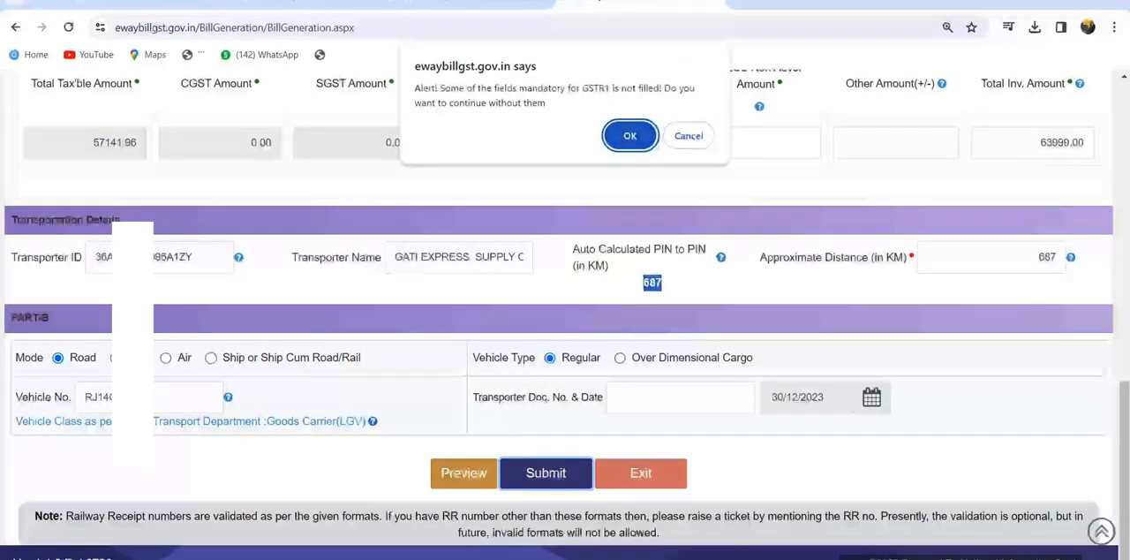
key(Return)
key(Return)
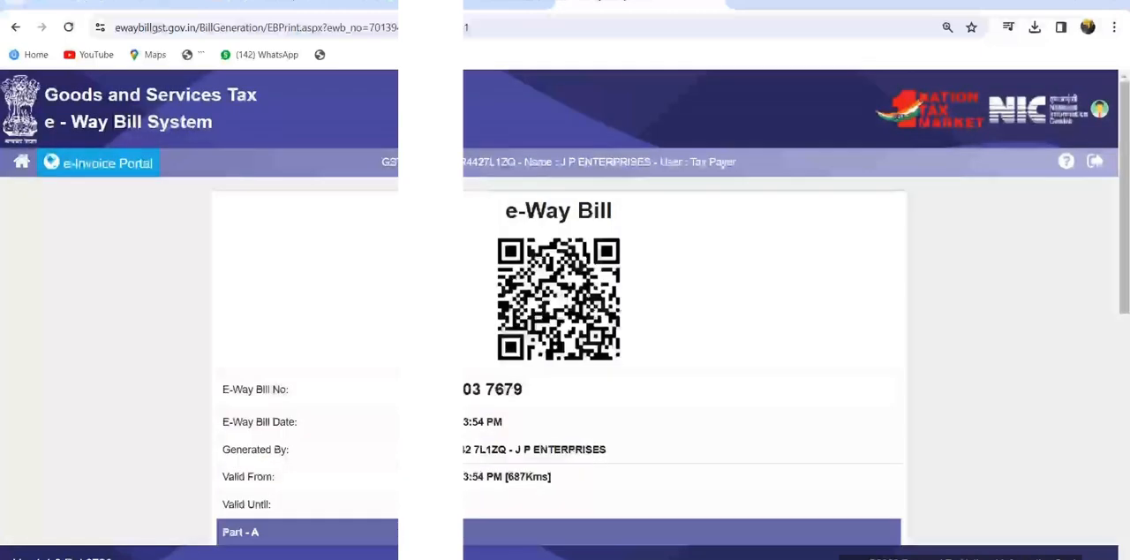
Examine the generated e-way bill's number, date, issuer and validity, along with its Part A and Part B details
scroll(671, 353, down, 3)
drag(404, 94, 523, 95)
drag(401, 127, 502, 127)
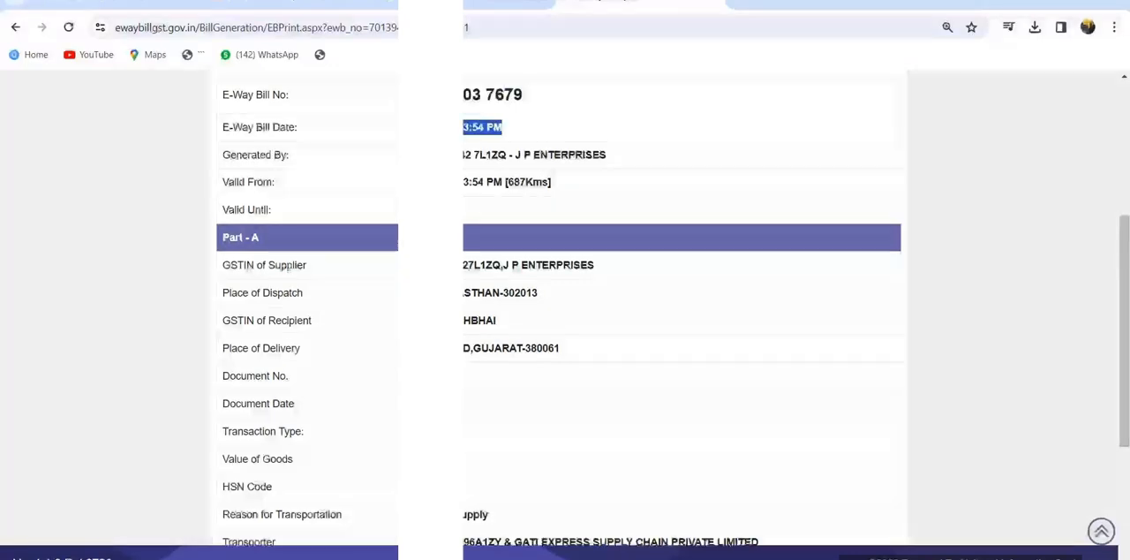
drag(401, 155, 563, 155)
drag(401, 182, 494, 182)
click(403, 209)
scroll(564, 309, down, 3)
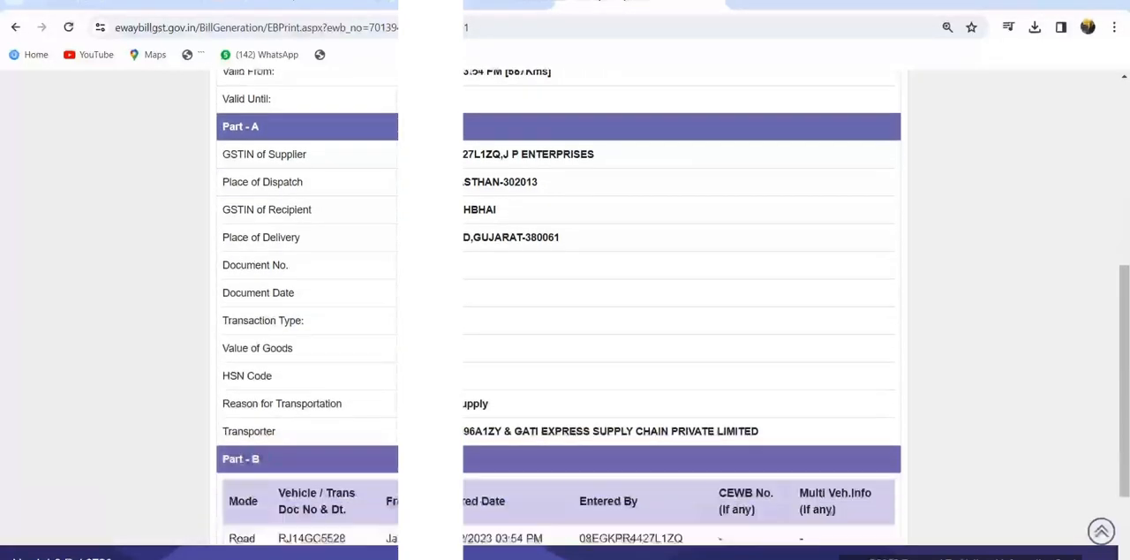
Print the generated e-way bill with Save as PDF as the destination
click(486, 493)
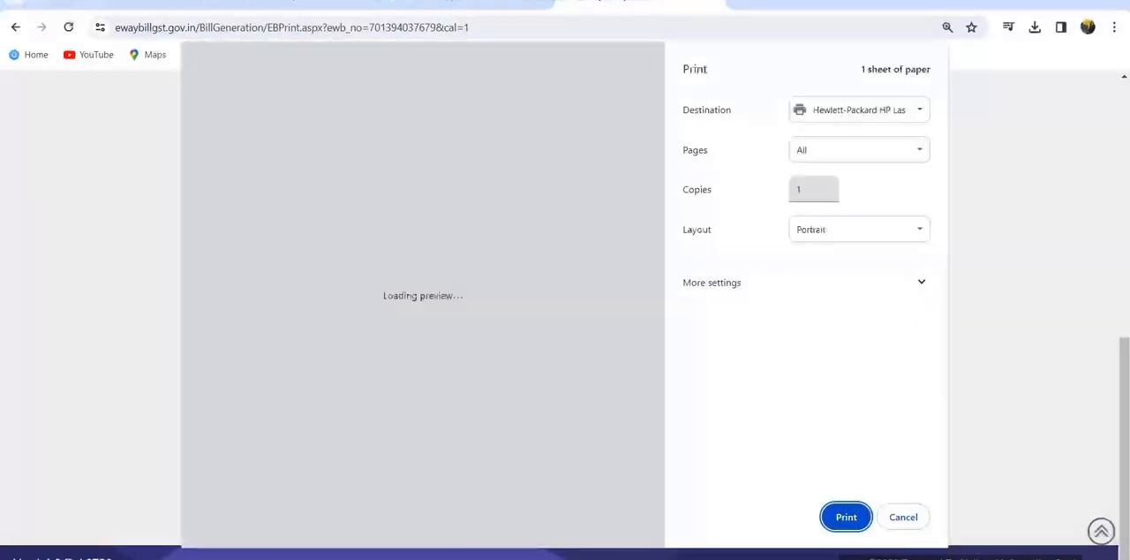
click(859, 111)
click(836, 141)
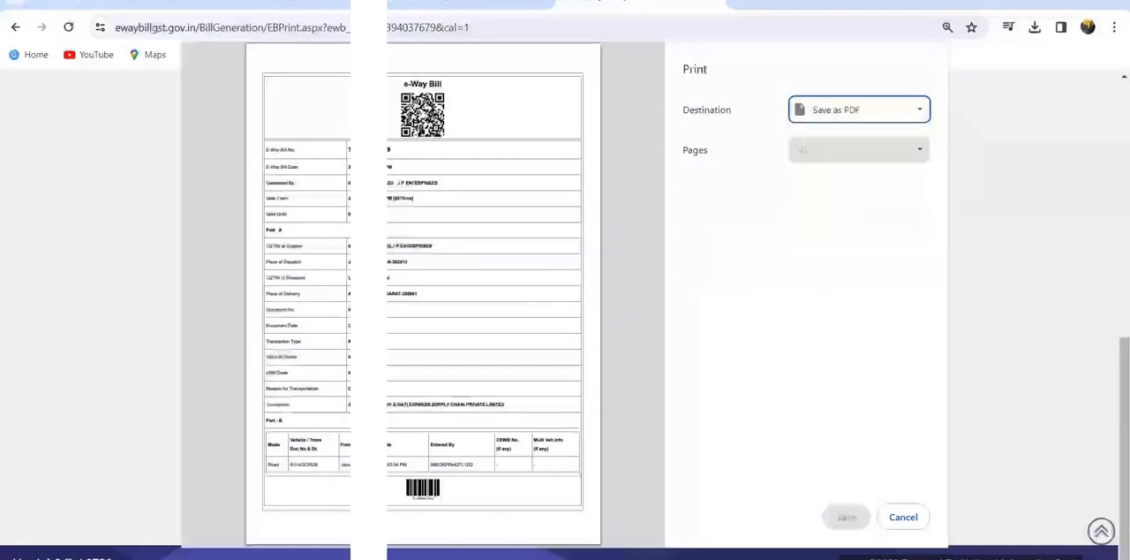